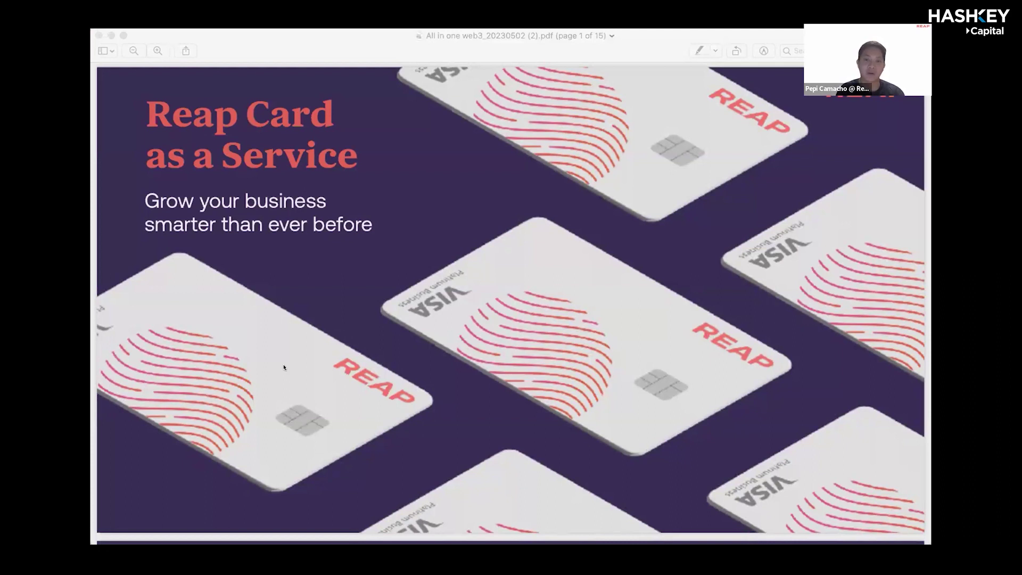
Scroll the Preview deck from the title slide down to page 2, Introduction.
scroll(284, 367, down, 1)
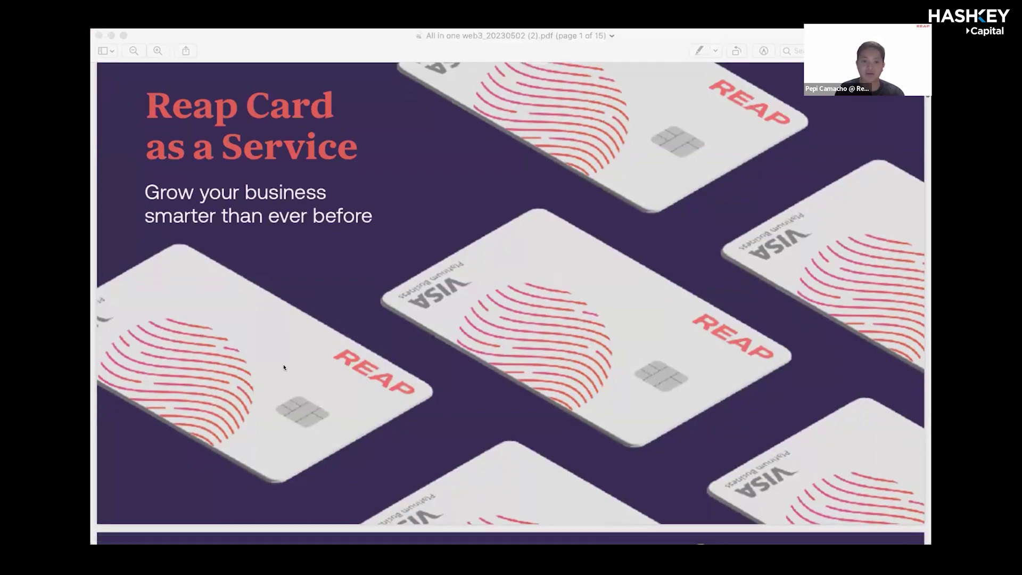
scroll(284, 368, down, 5)
scroll(283, 367, down, 6)
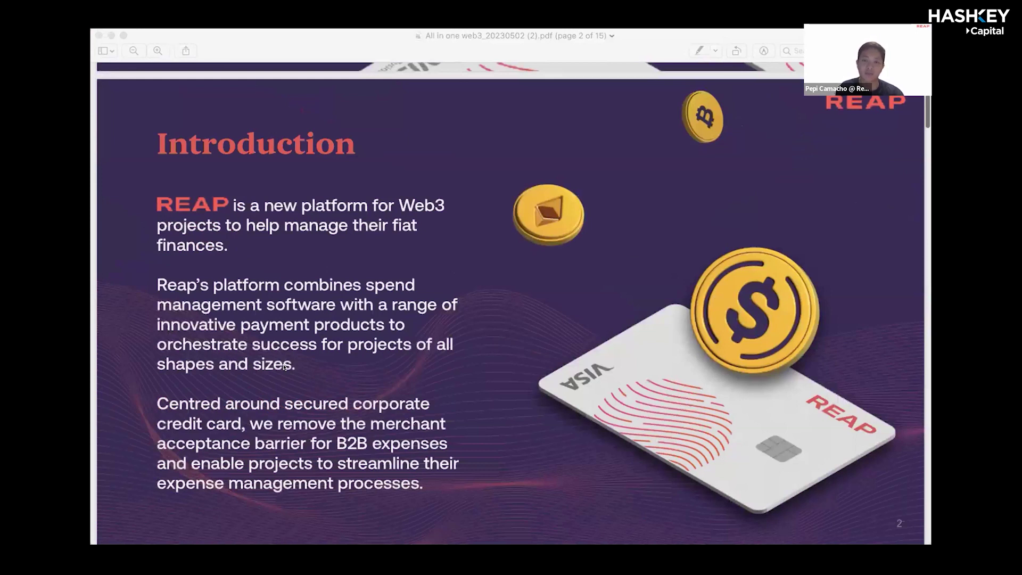
Scroll down to page 3, the Our Clients slide with the Radix, Amber and LayerZero logos.
scroll(284, 367, down, 1)
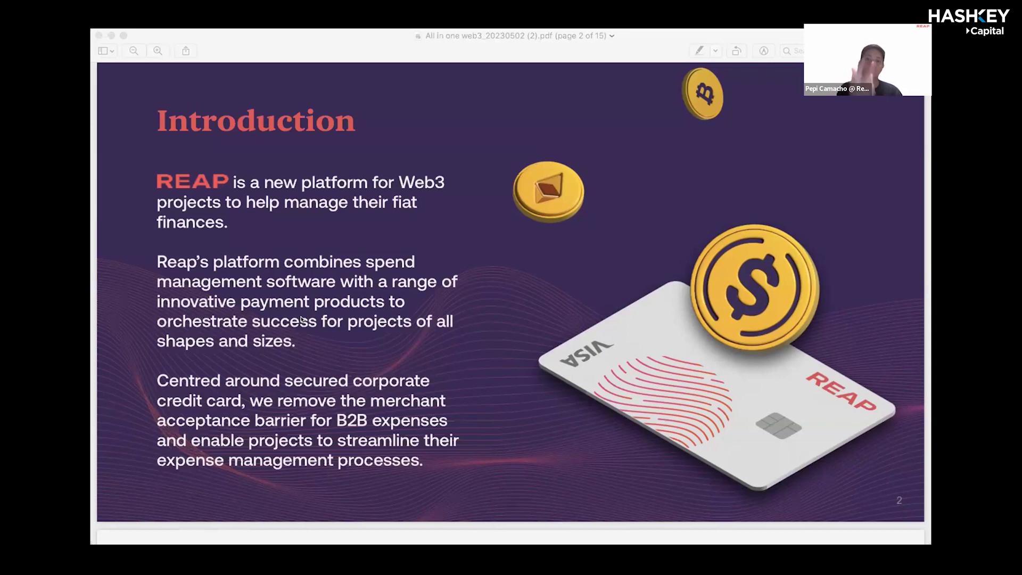
scroll(695, 352, down, 10)
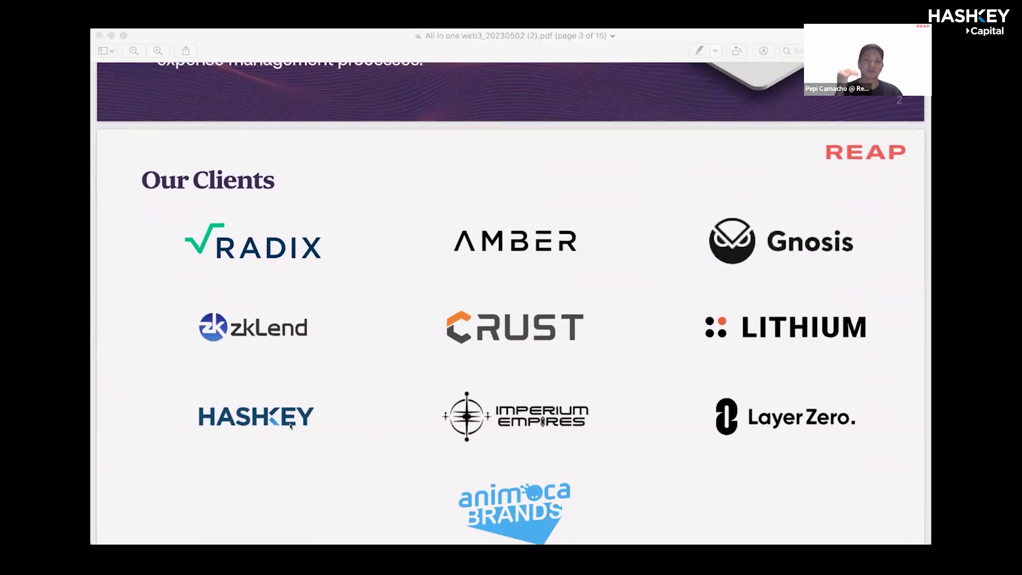
Scroll past the fiat management overview to page 5, the 'Business credit card for everything' slide.
scroll(290, 425, down, 10)
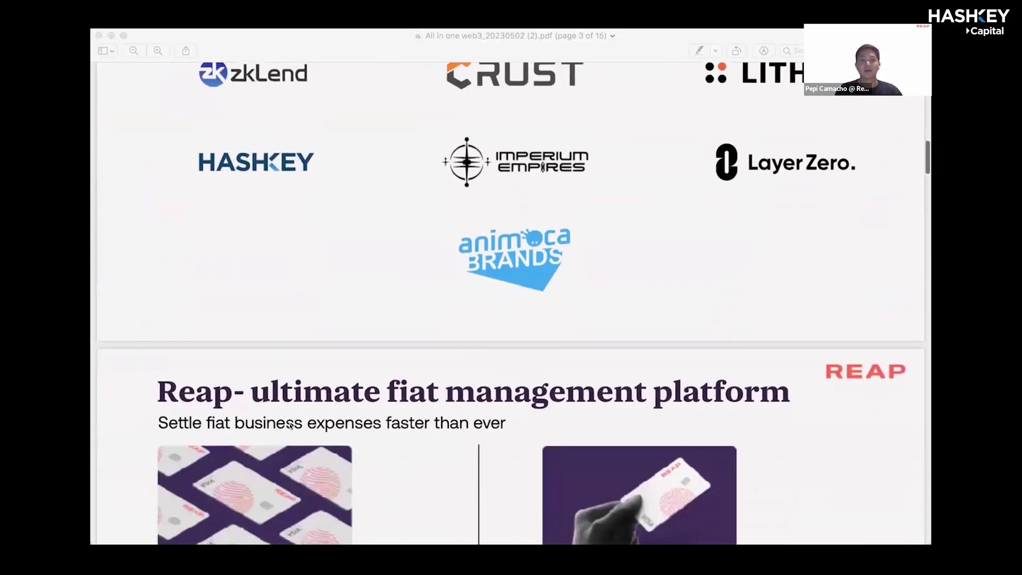
scroll(290, 425, down, 3)
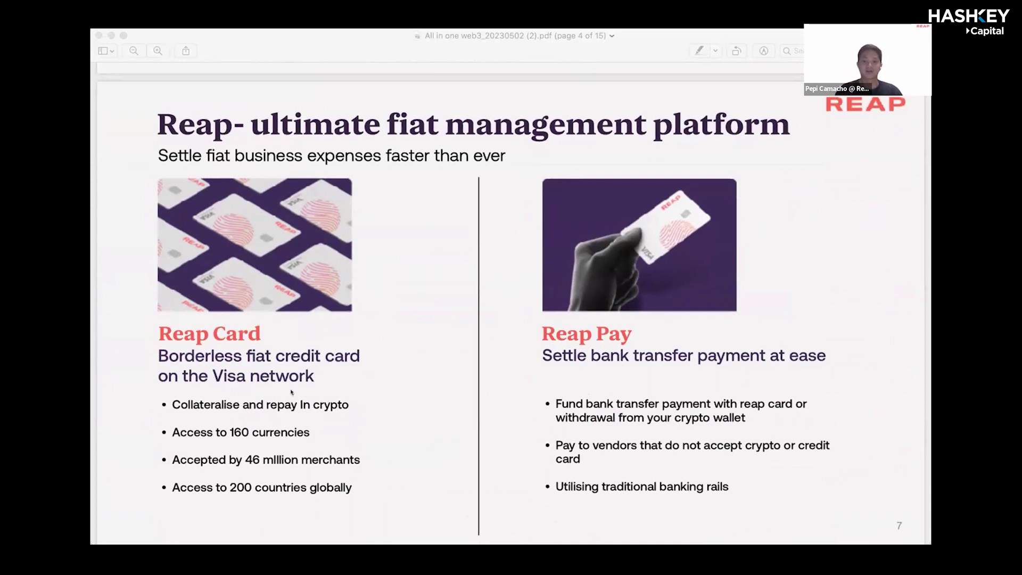
scroll(291, 391, down, 10)
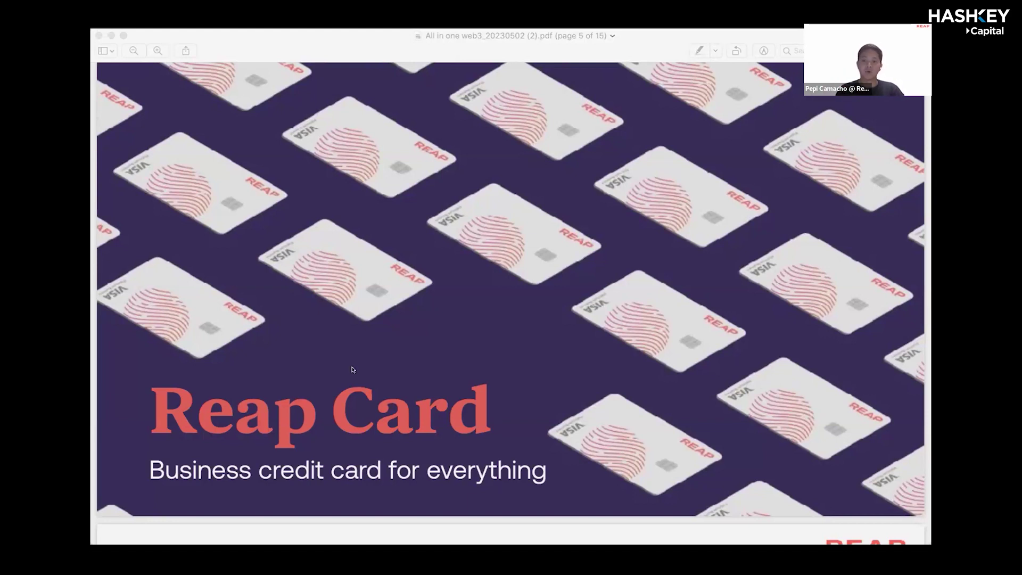
Scroll past 'More than just a credit card' to page 7, Reap integrations.
scroll(352, 370, down, 5)
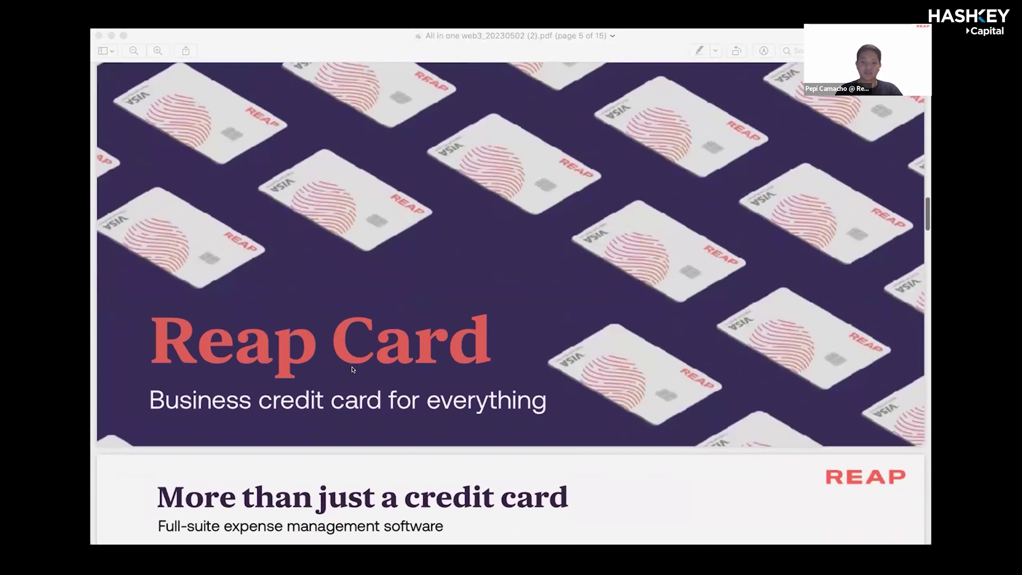
scroll(352, 369, down, 7)
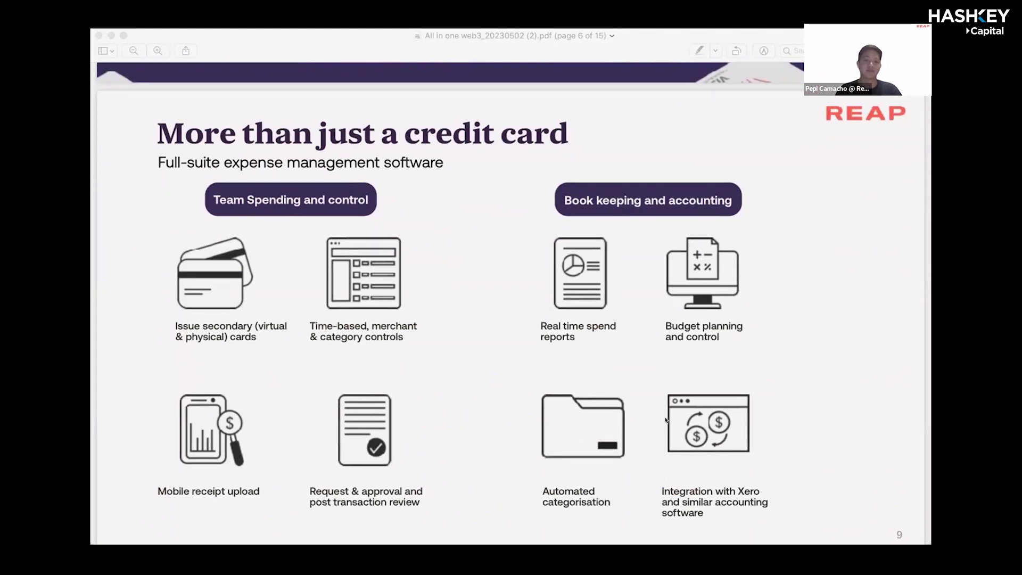
scroll(298, 402, down, 10)
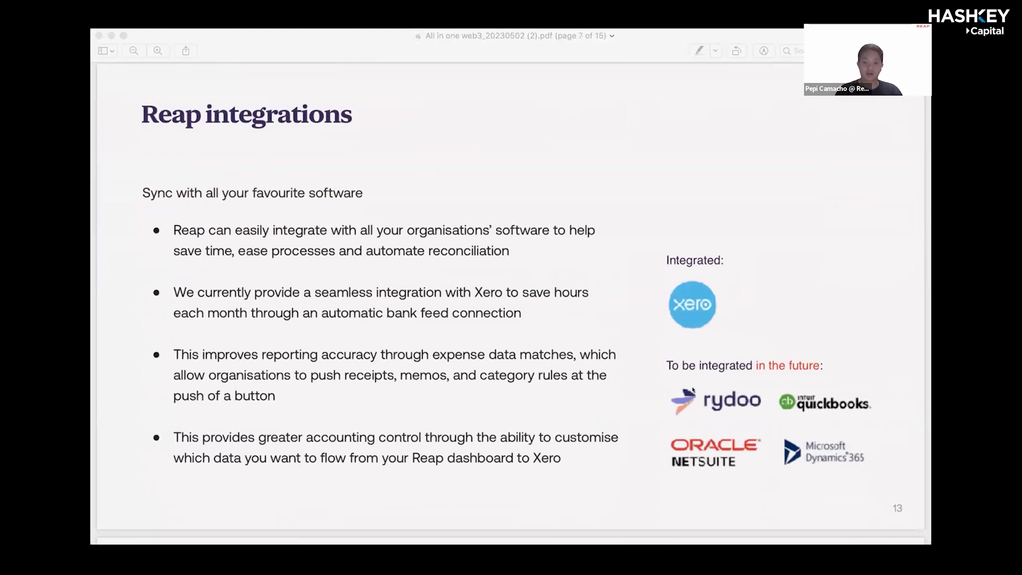
Scroll past the Reap Card pricing page to page 9, the Reap Pay slide.
scroll(242, 396, down, 10)
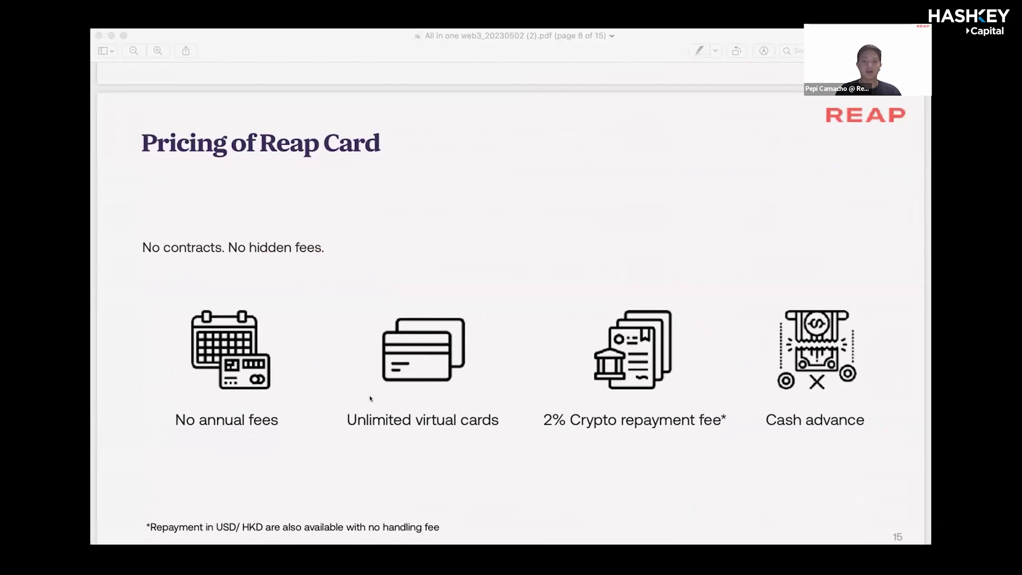
scroll(370, 398, down, 10)
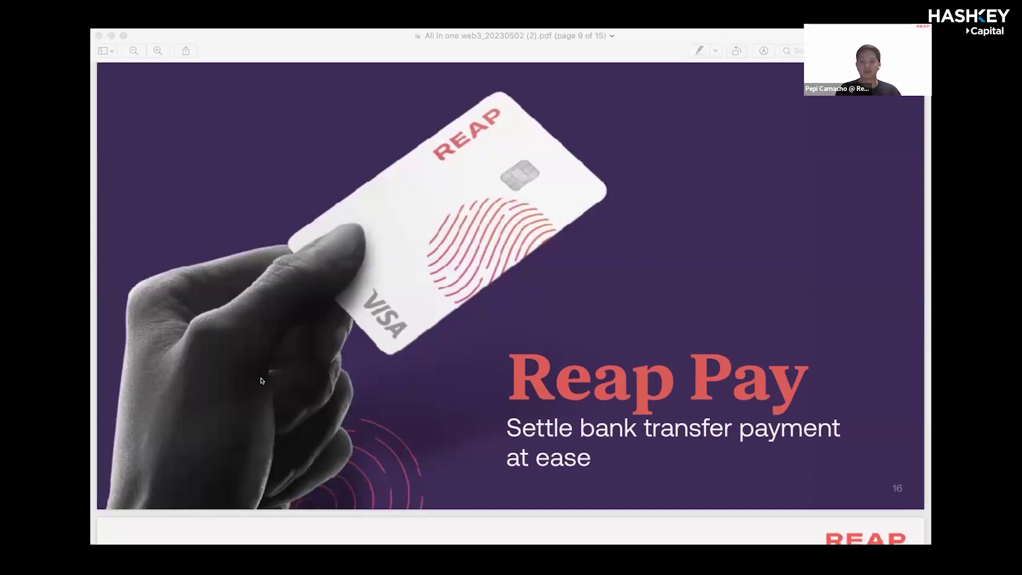
Scroll through pages 10–12 to the embedded Company dashboard demo video.
scroll(263, 379, down, 10)
scroll(262, 379, up, 1)
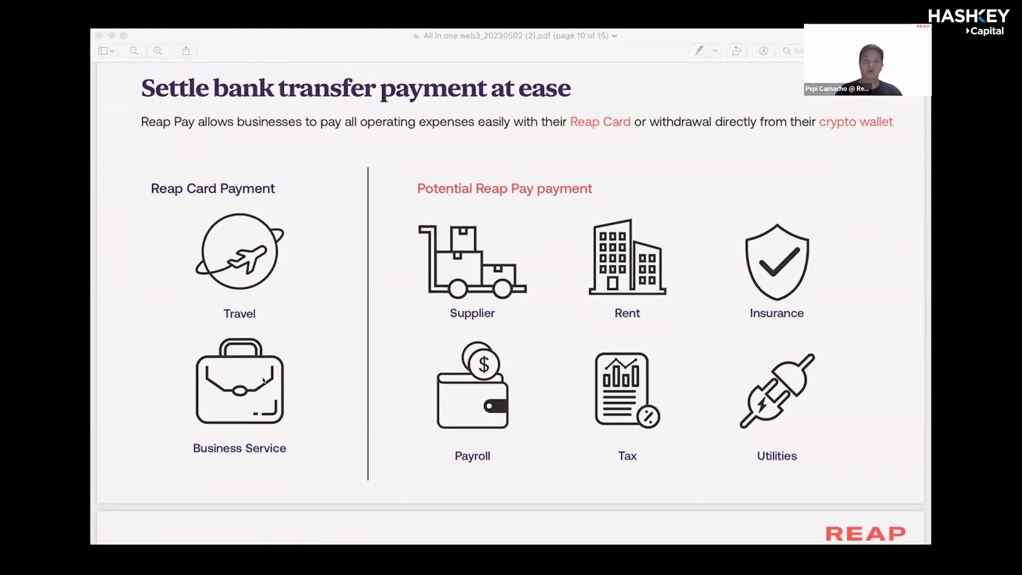
scroll(263, 380, down, 10)
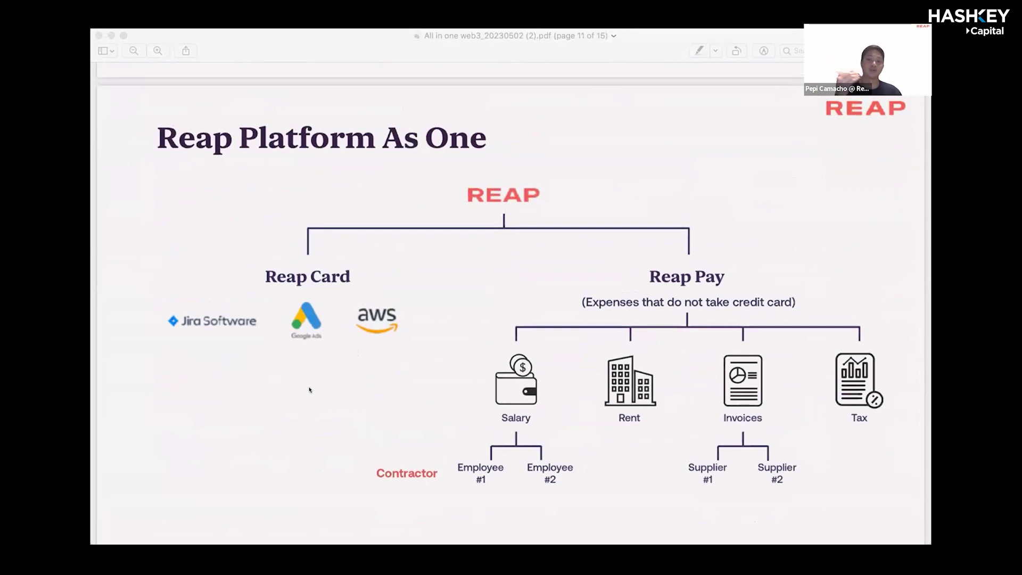
scroll(309, 389, down, 10)
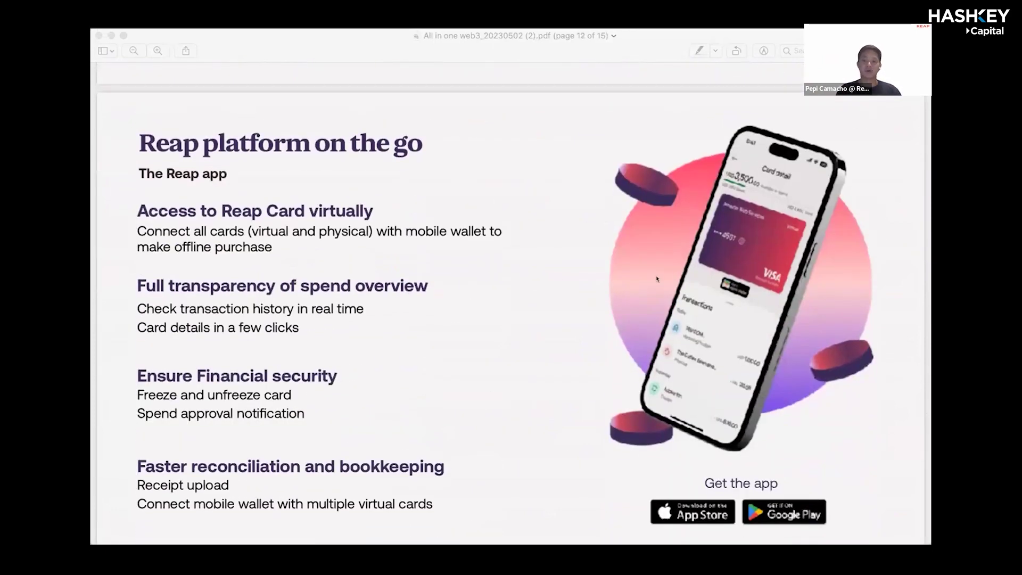
scroll(265, 328, down, 2)
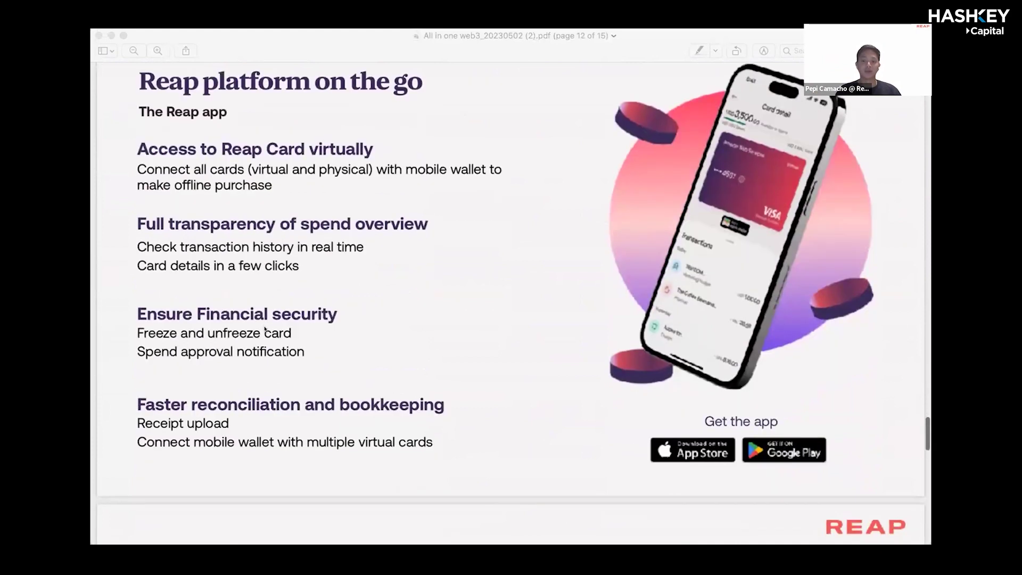
scroll(265, 328, up, 1)
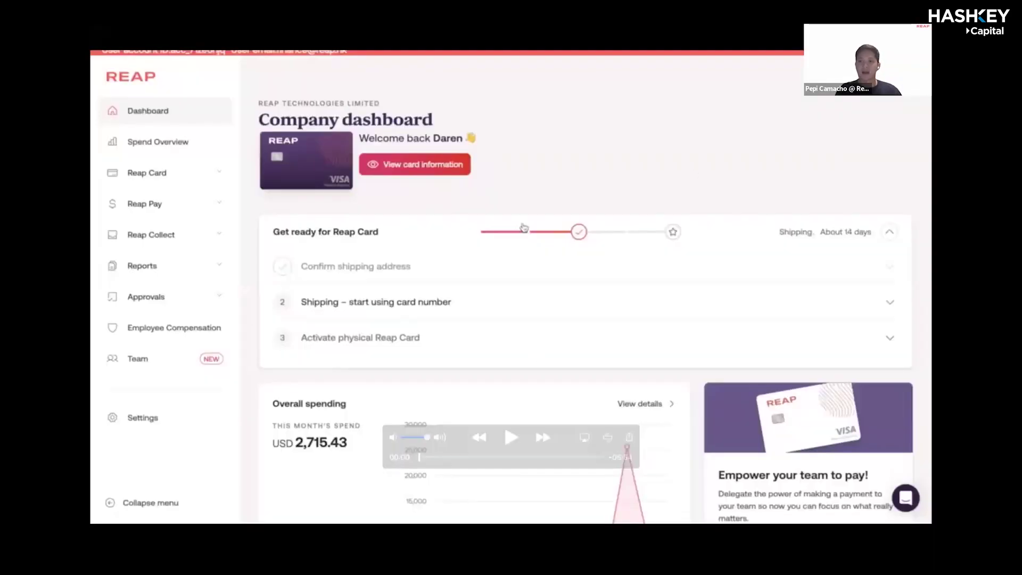
Play the dashboard demo so the USD2,715.43 Spend Overview and its chart appear.
click(509, 438)
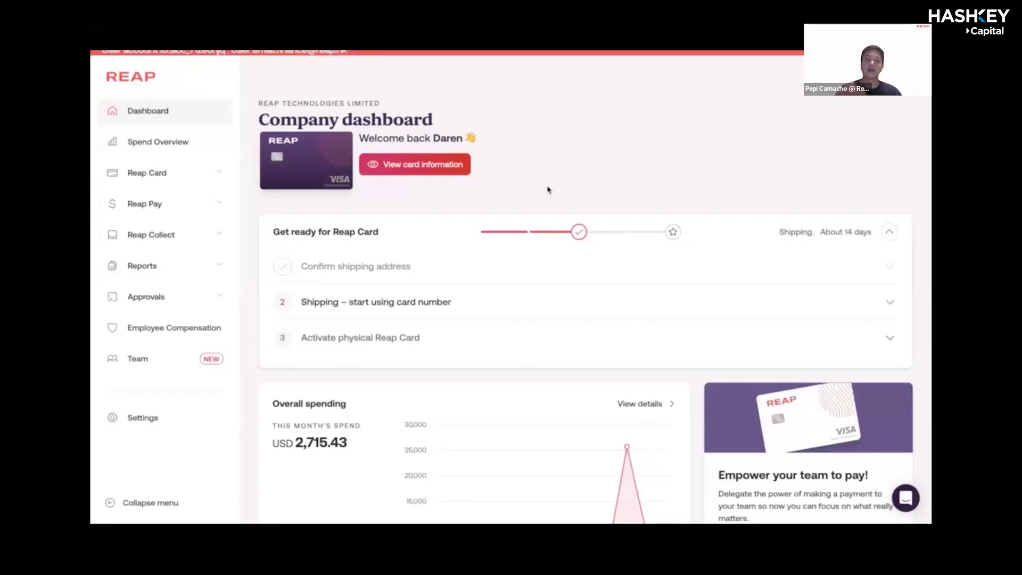
mouse_move(680, 279)
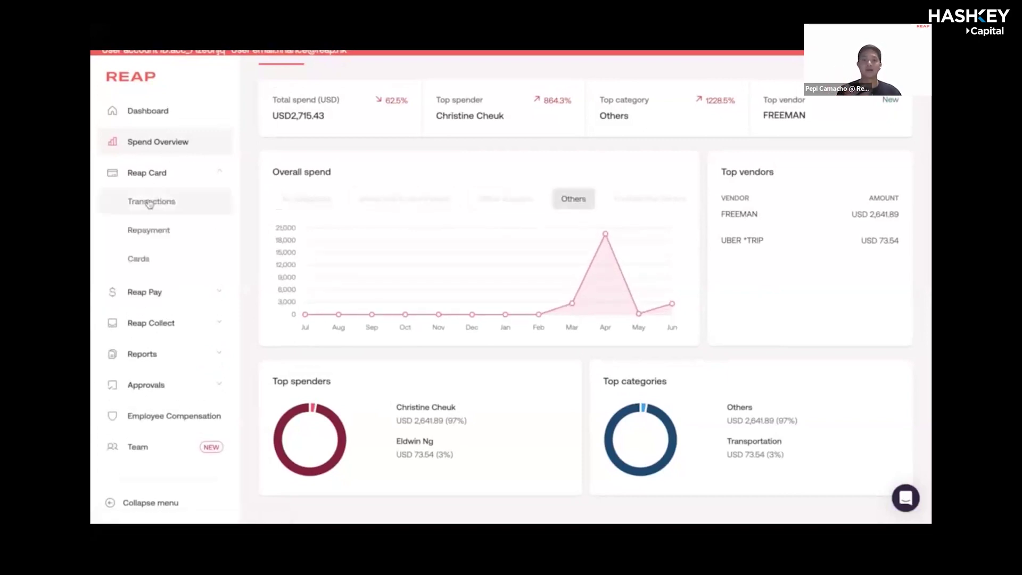
Go to the Reap Card Transactions page from the sidebar.
click(150, 202)
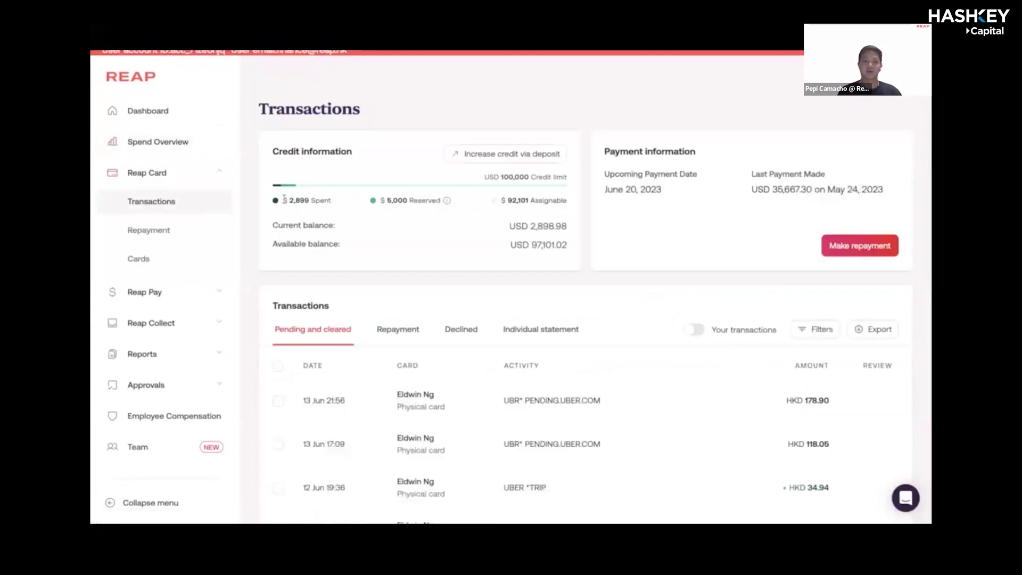
drag(285, 200, 434, 204)
click(487, 226)
drag(497, 177, 571, 186)
click(508, 229)
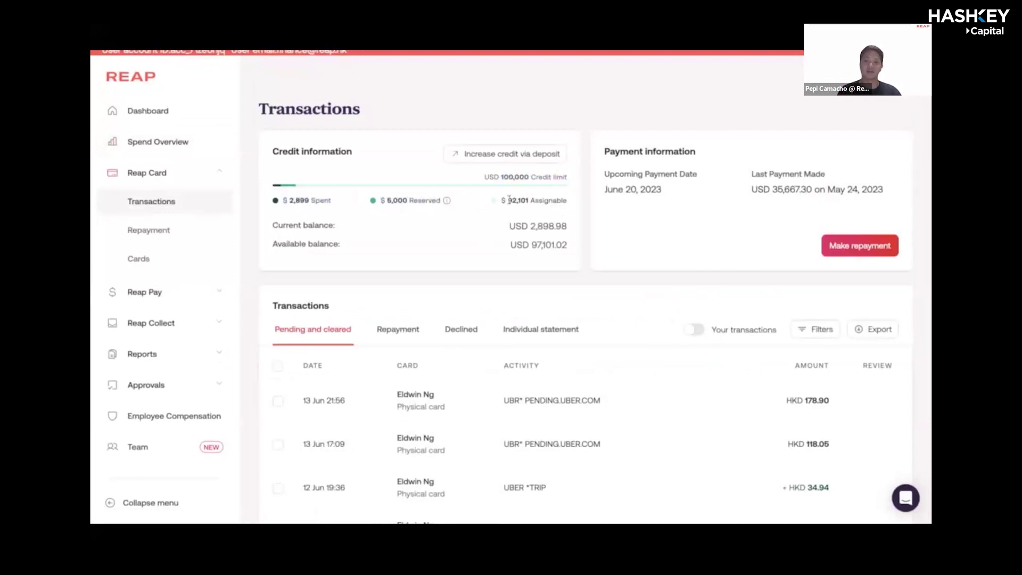
drag(509, 200, 579, 249)
click(573, 206)
click(532, 248)
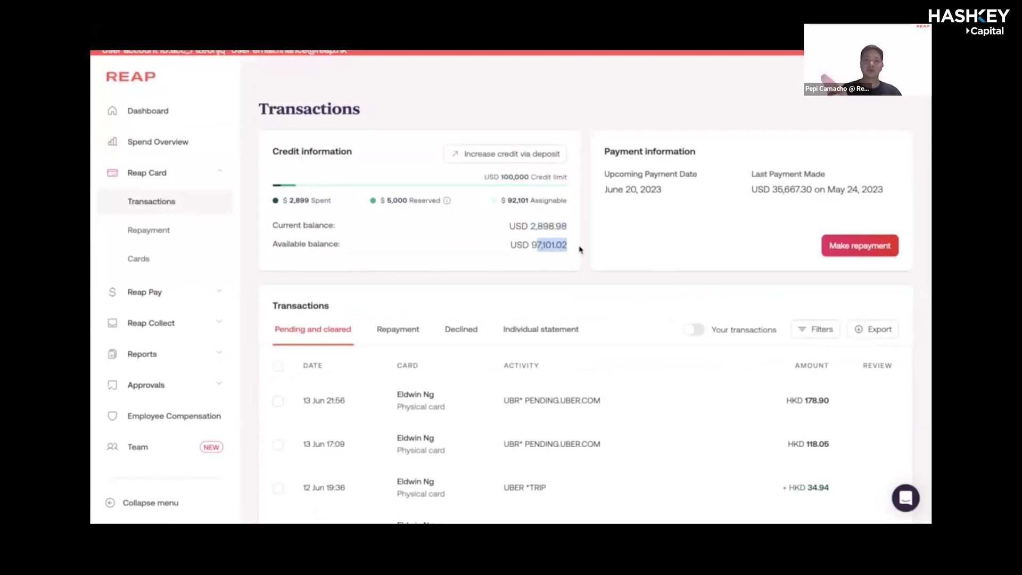
click(581, 250)
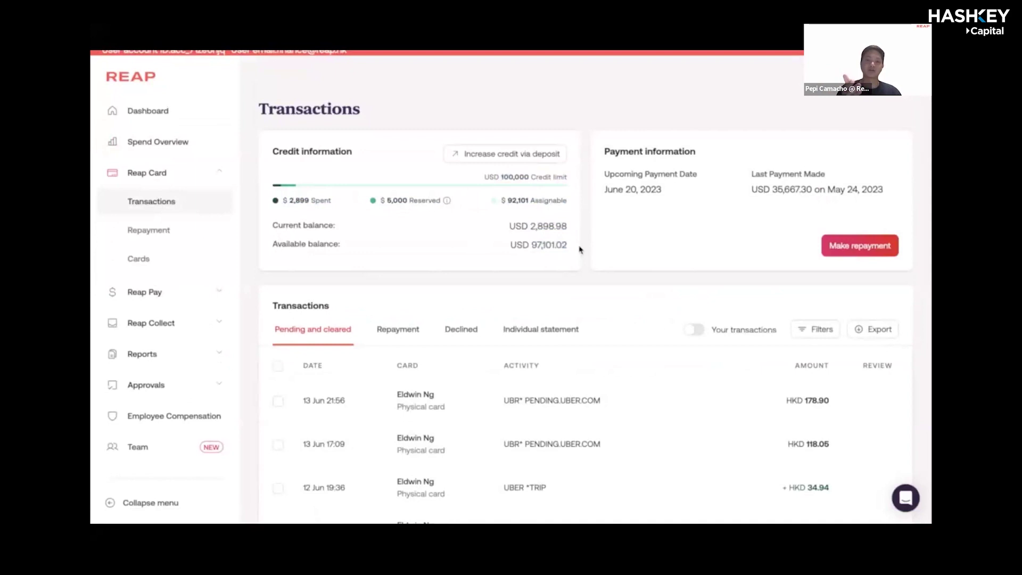
click(507, 155)
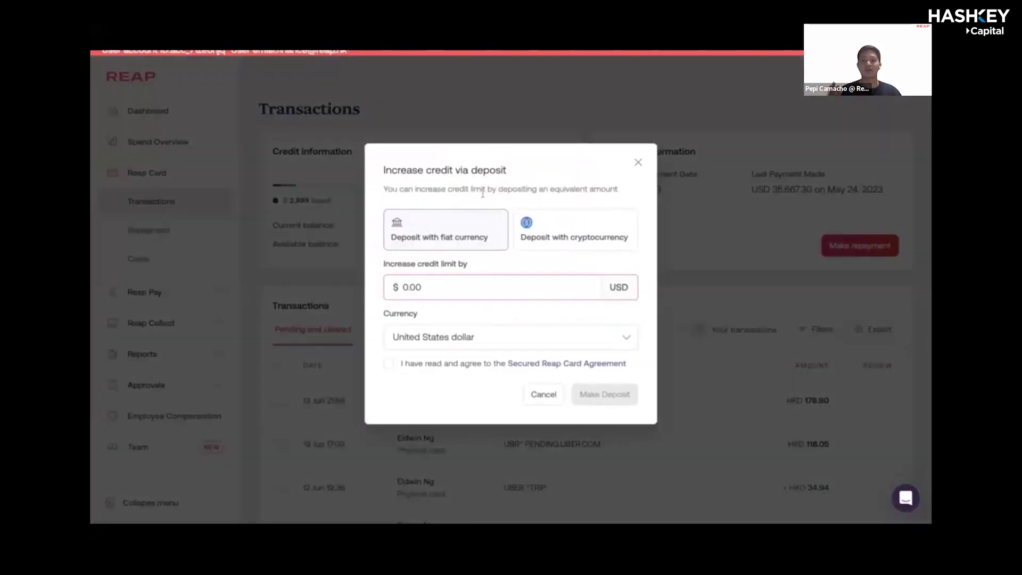
click(553, 241)
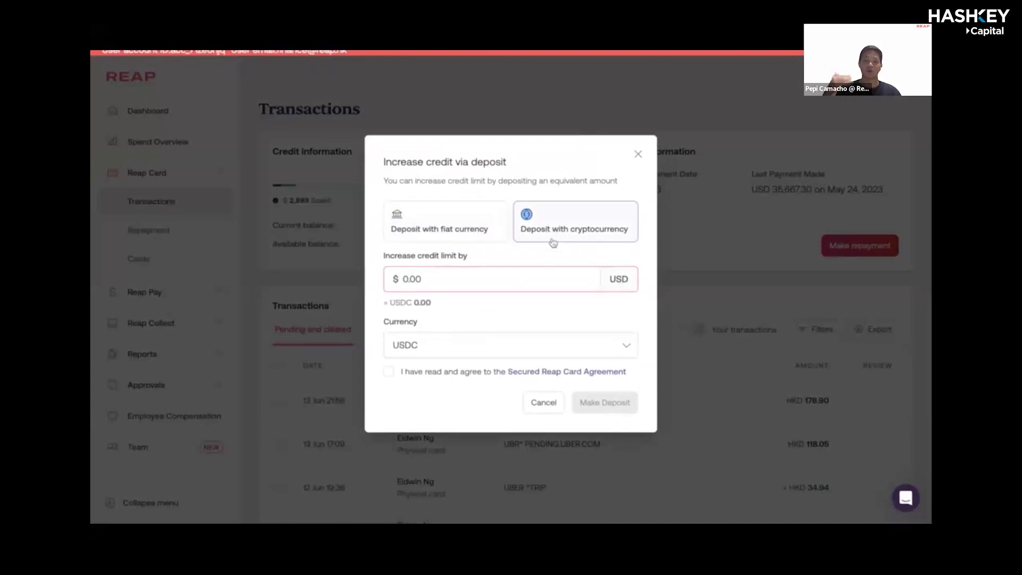
click(494, 278)
key(BackSpace)
key(BackSpace)
key(BackSpace)
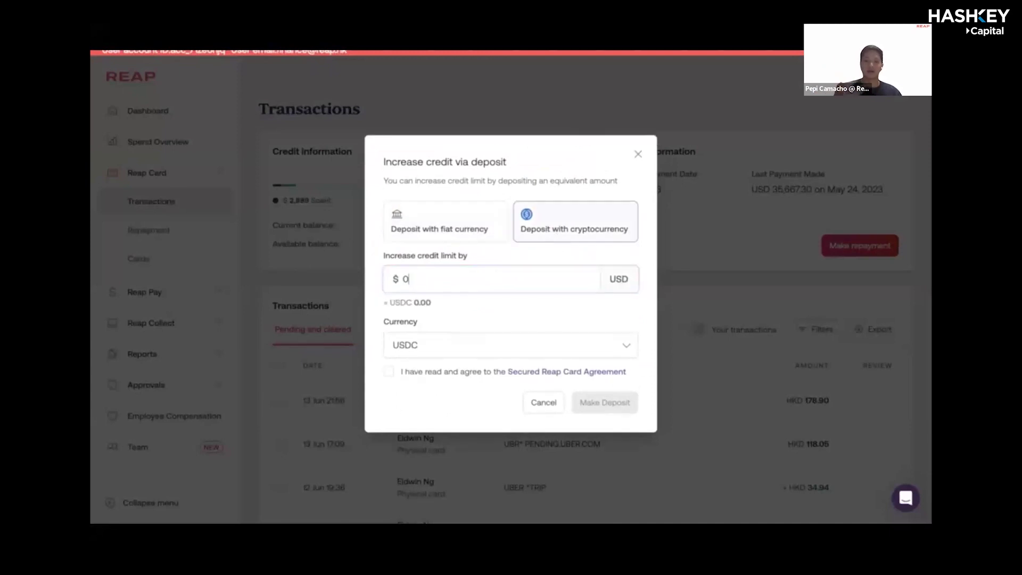
text(10000)
click(480, 317)
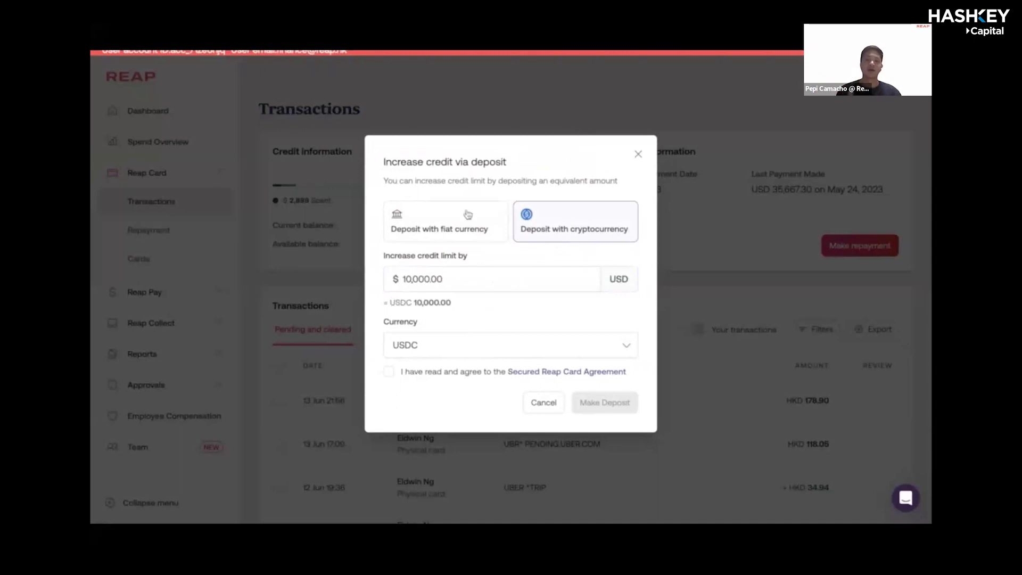
click(389, 372)
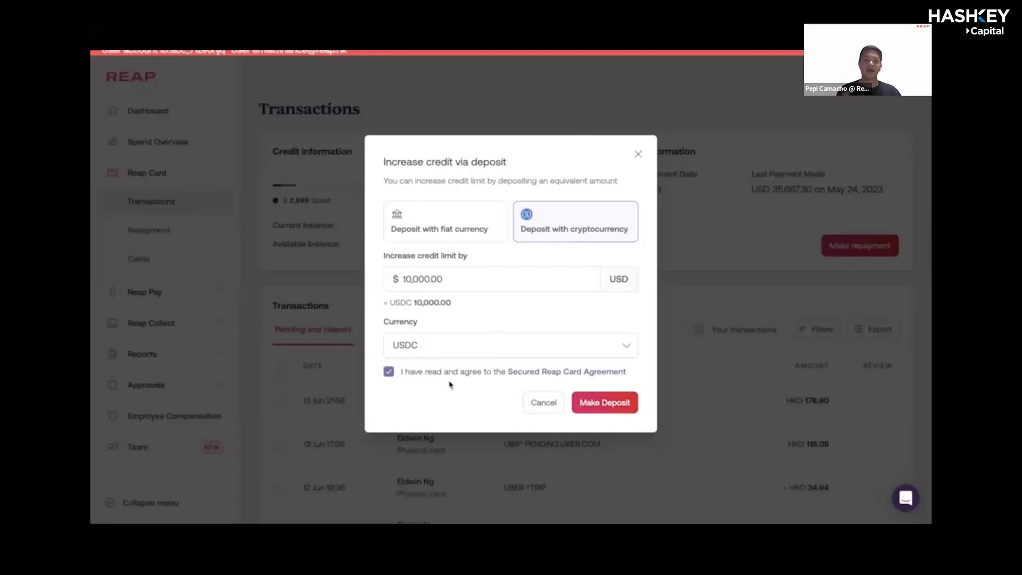
click(386, 372)
click(455, 228)
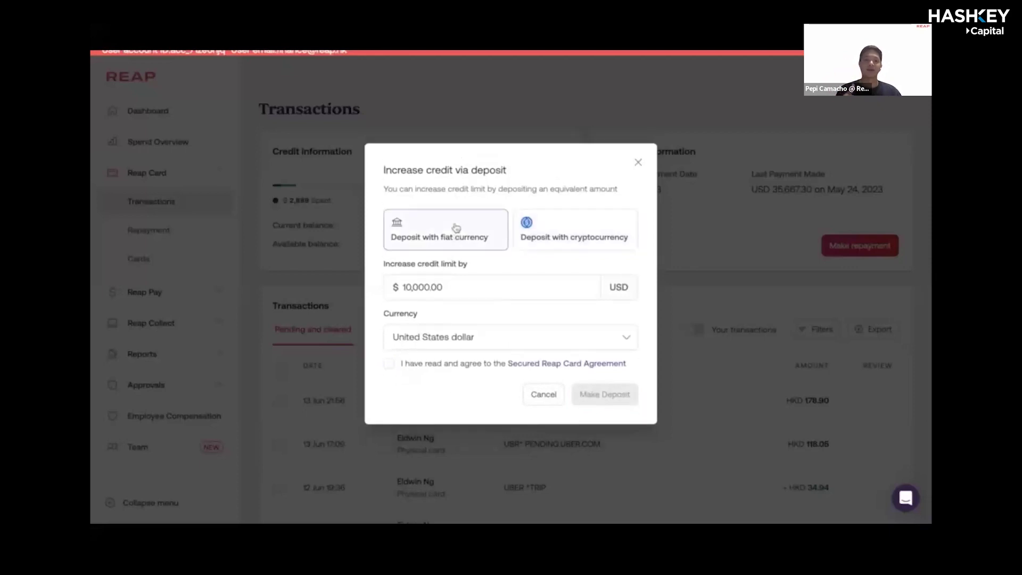
click(396, 367)
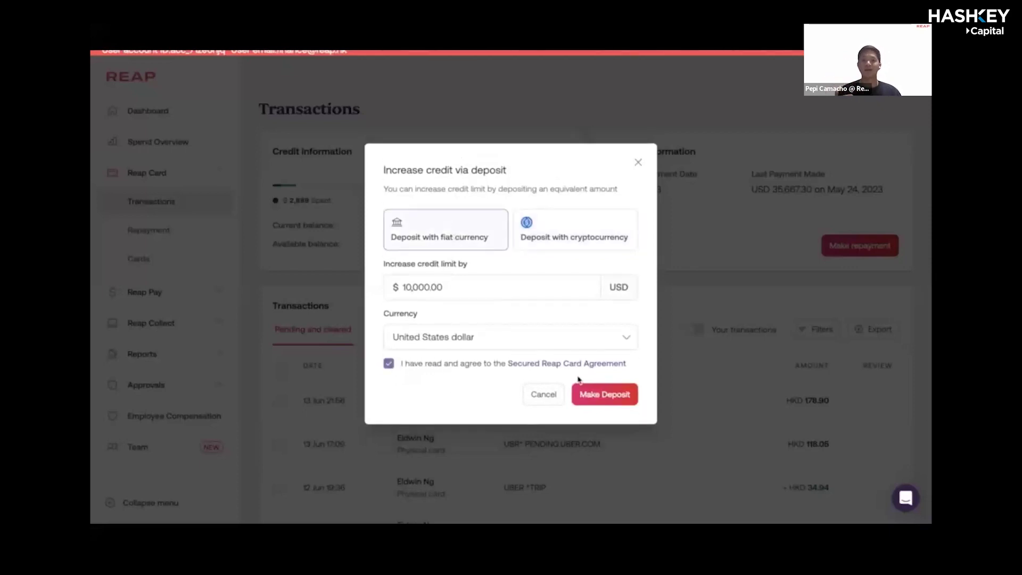
click(640, 163)
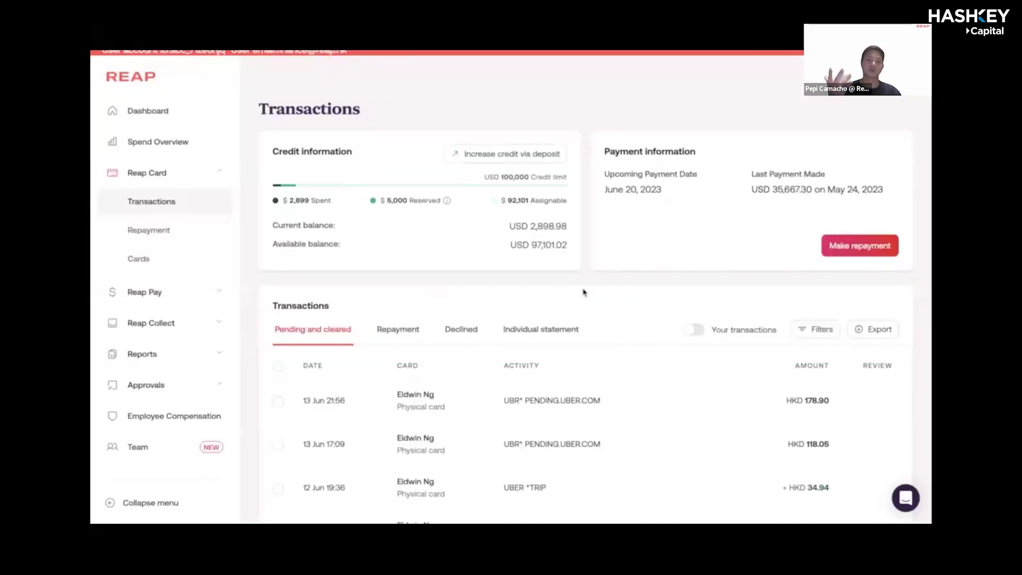
Browse the Repayment, Declined and Individual statement tabs, then return to Pending and cleared.
scroll(584, 293, down, 2)
scroll(572, 332, down, 2)
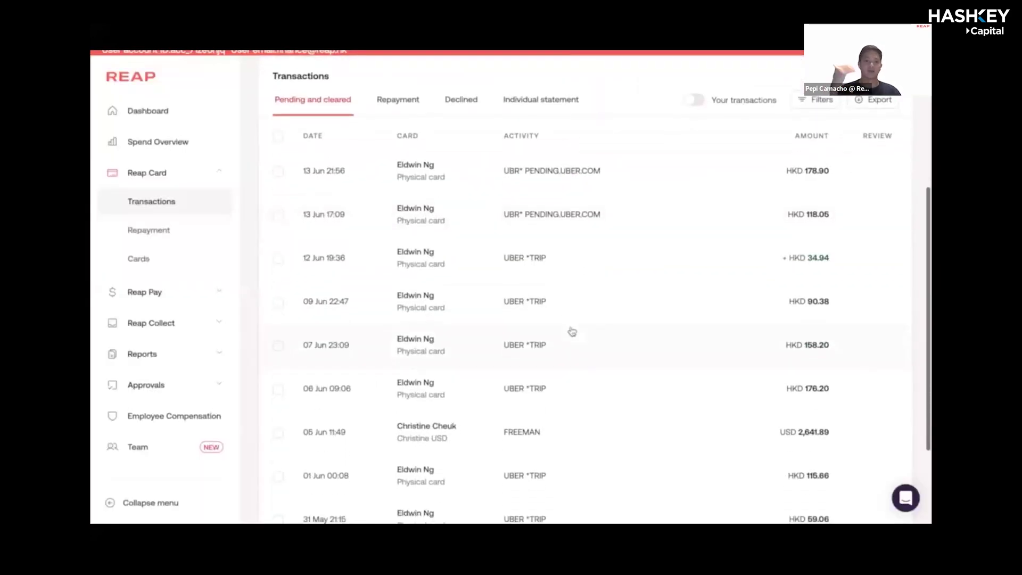
scroll(572, 332, down, 1)
scroll(572, 331, down, 1)
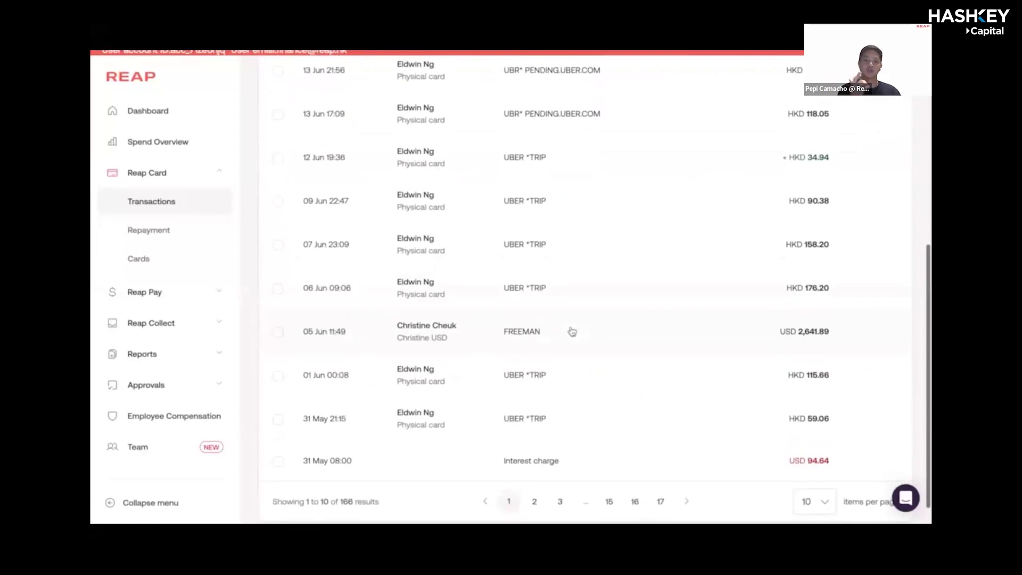
scroll(570, 332, up, 3)
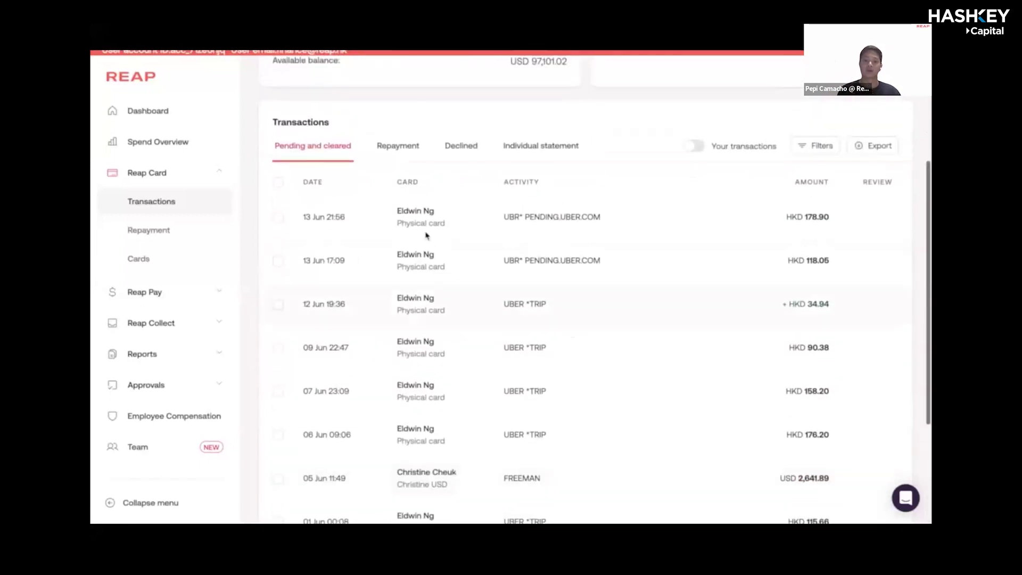
click(392, 149)
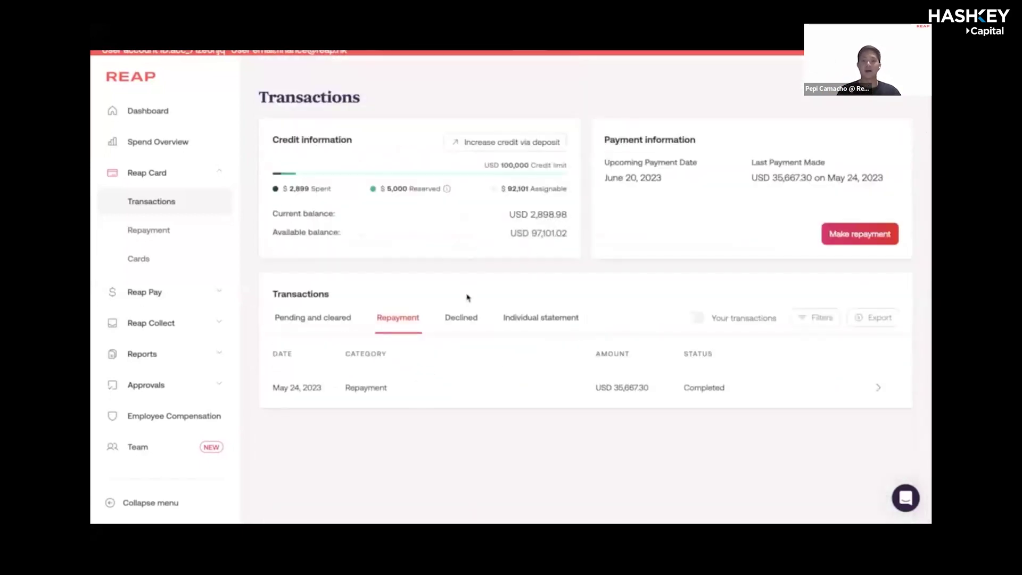
click(468, 322)
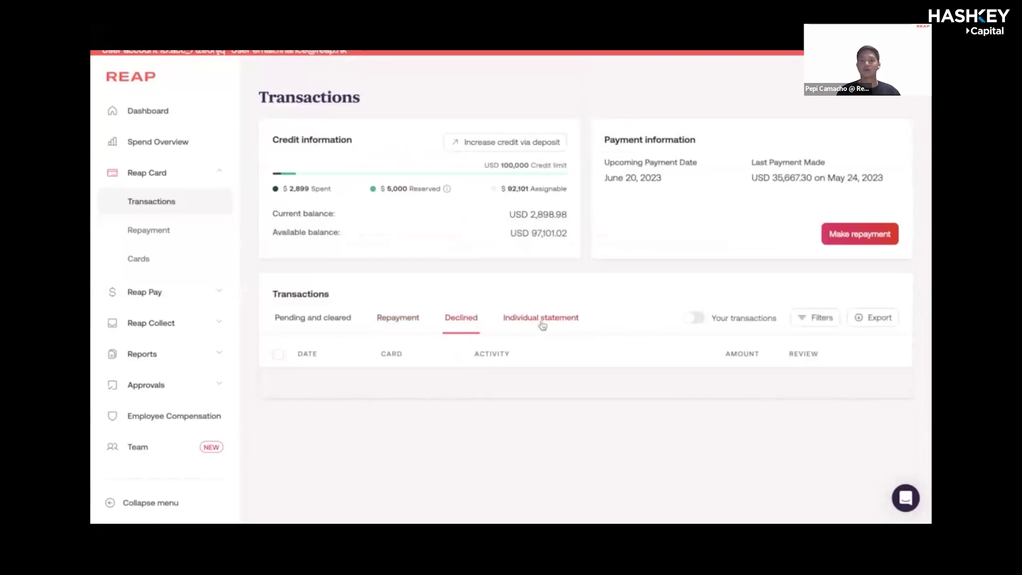
click(543, 322)
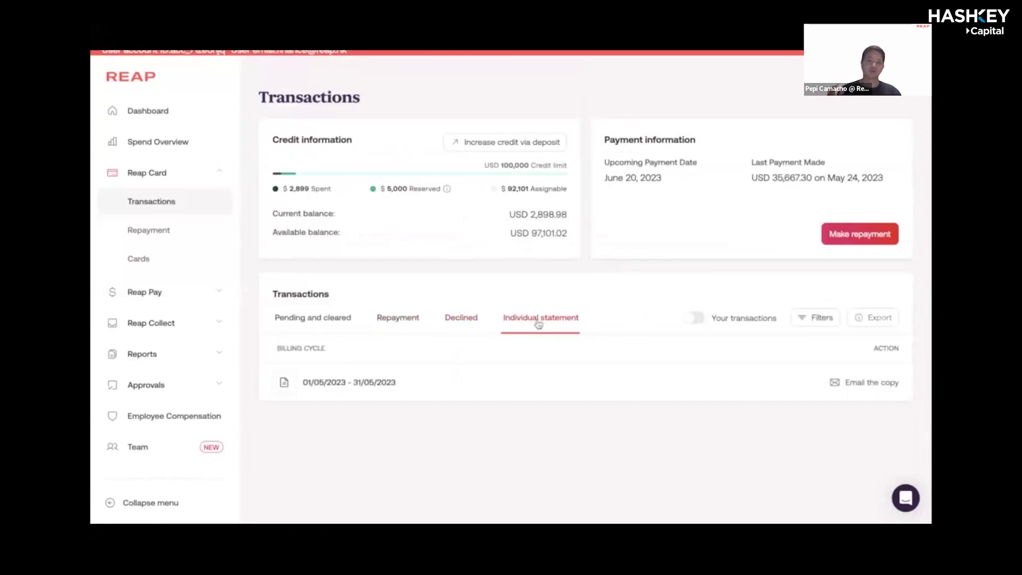
click(315, 318)
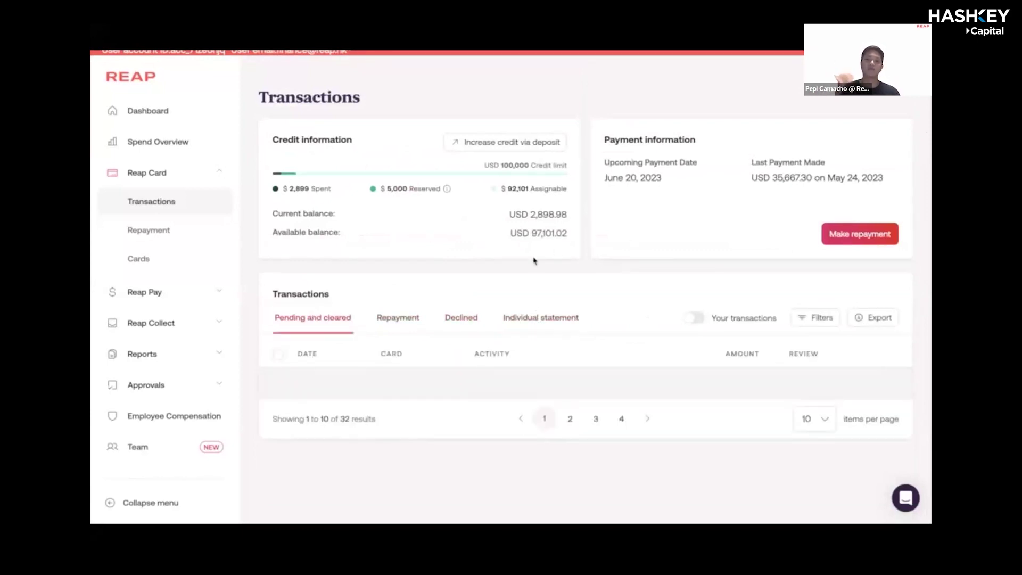
Reveal the transaction filters, then go to the Repayment page with the USD 140.42 statement.
scroll(757, 371, down, 1)
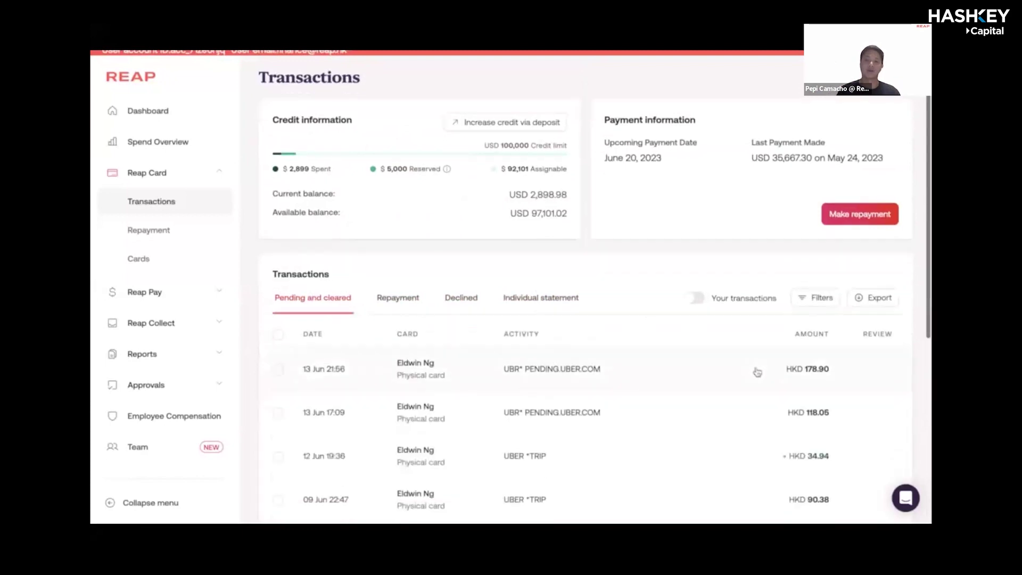
scroll(756, 371, down, 1)
click(815, 239)
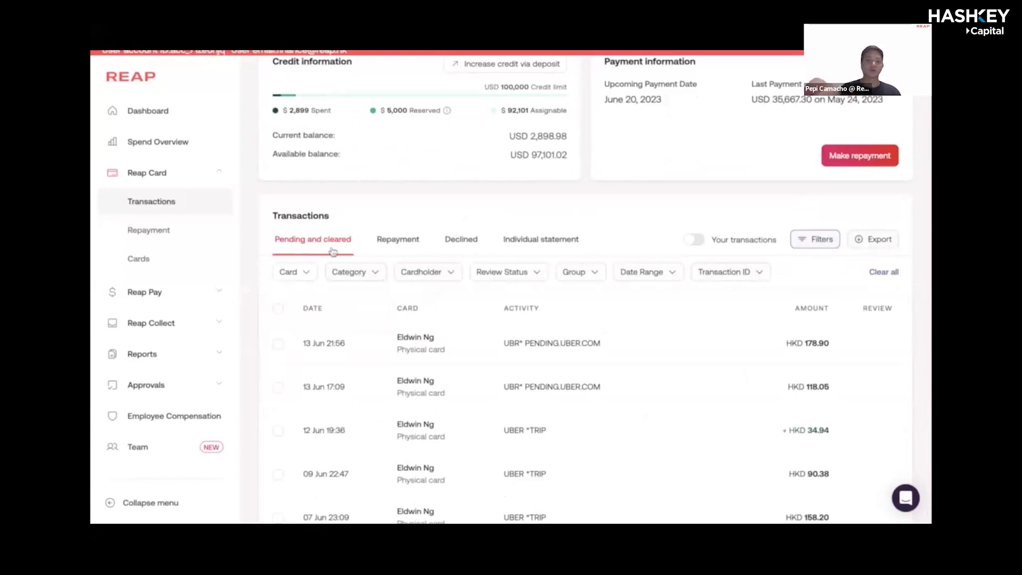
click(157, 233)
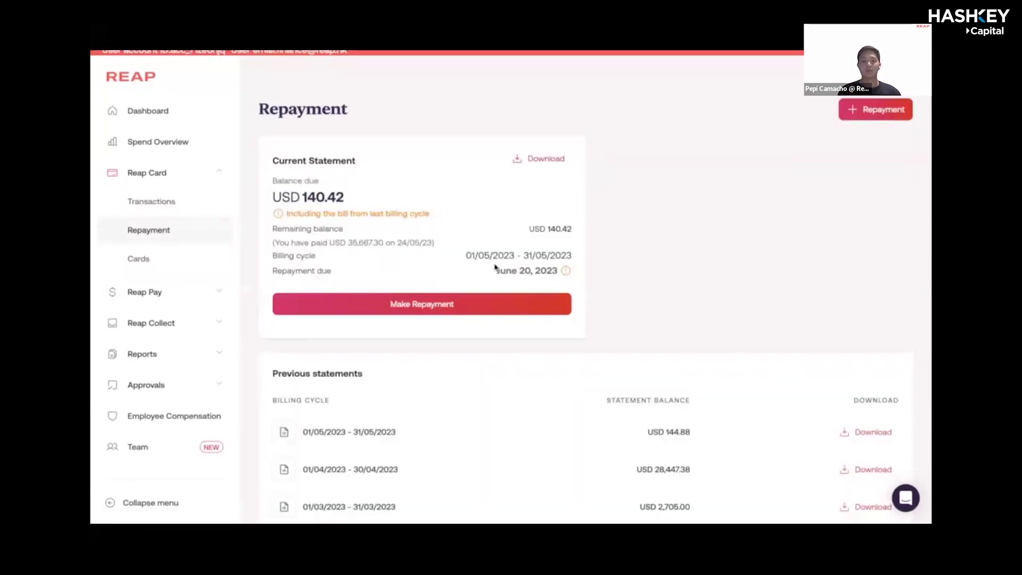
Start a custom-amount crypto repayment, review the accepted cryptocurrencies, then close the form.
scroll(492, 270, down, 1)
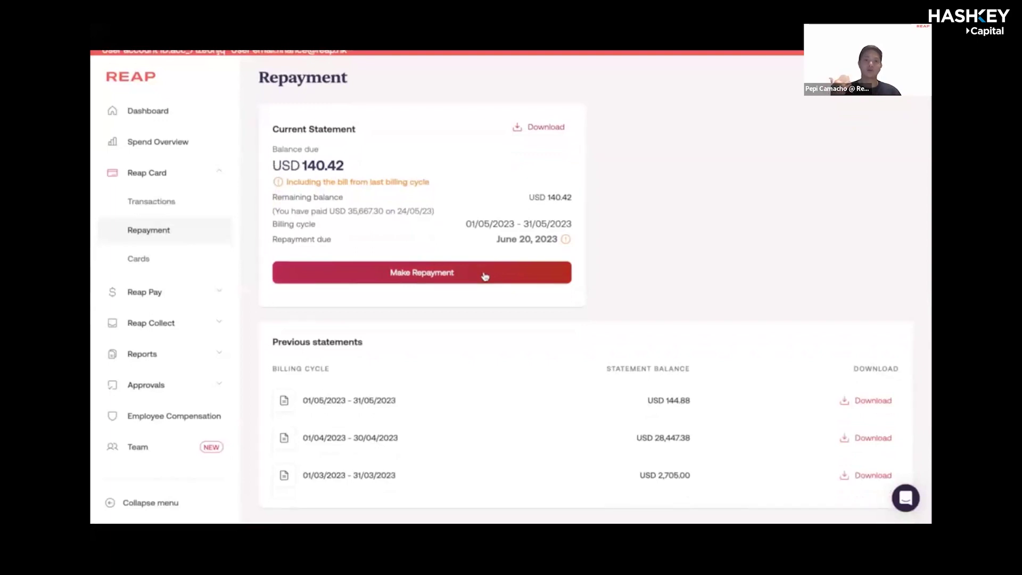
click(485, 276)
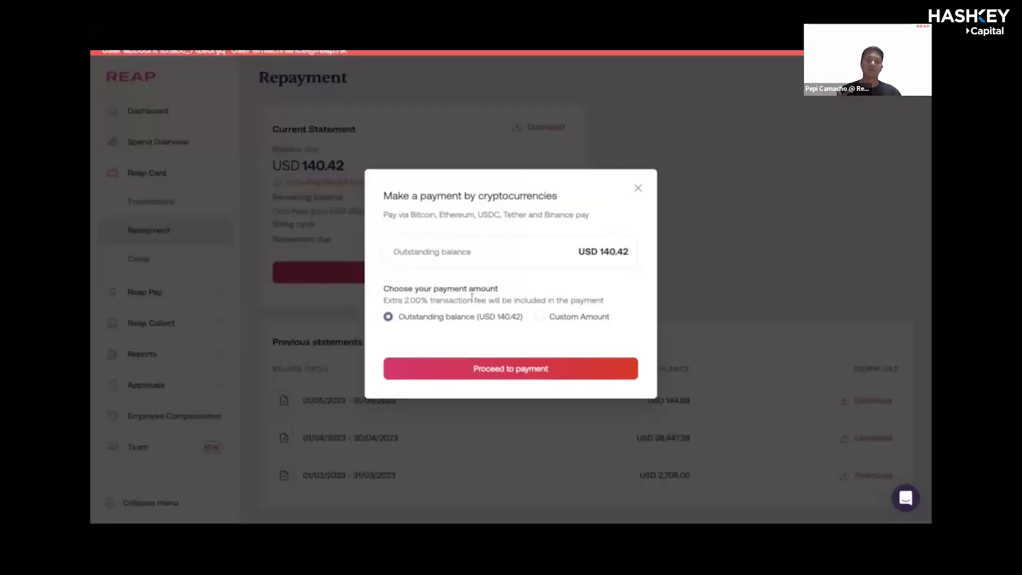
click(538, 317)
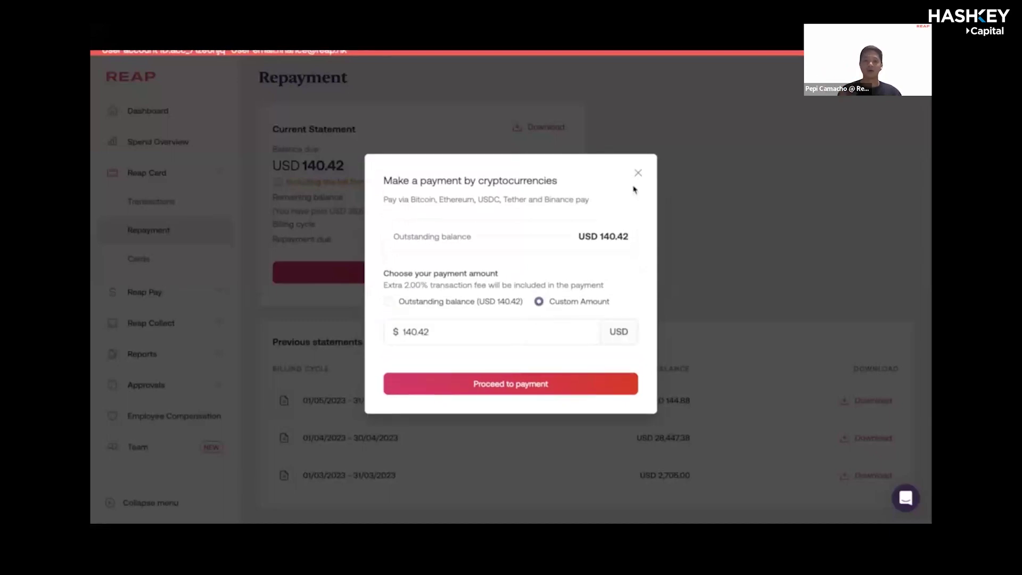
drag(412, 199, 600, 209)
click(600, 210)
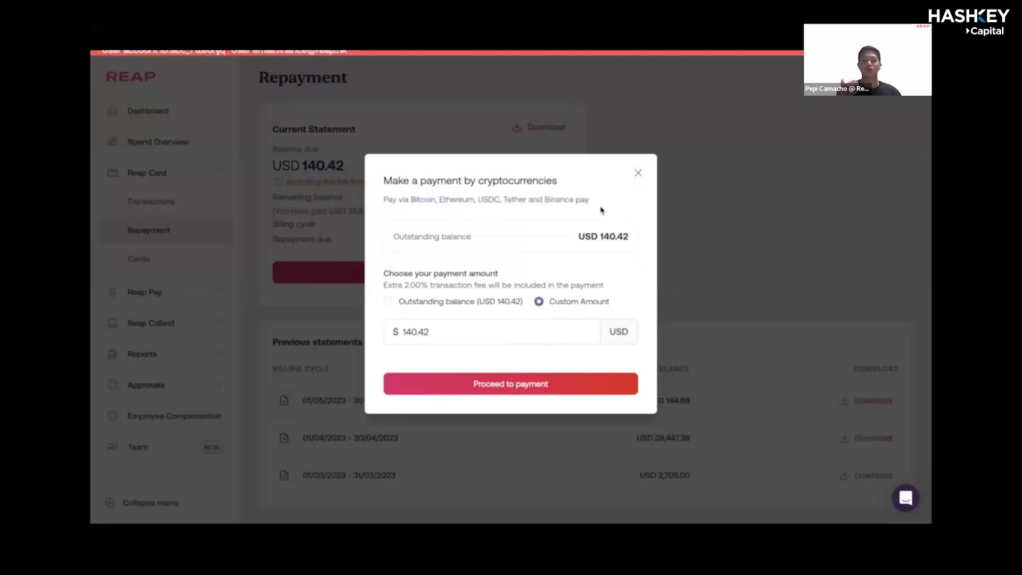
click(637, 173)
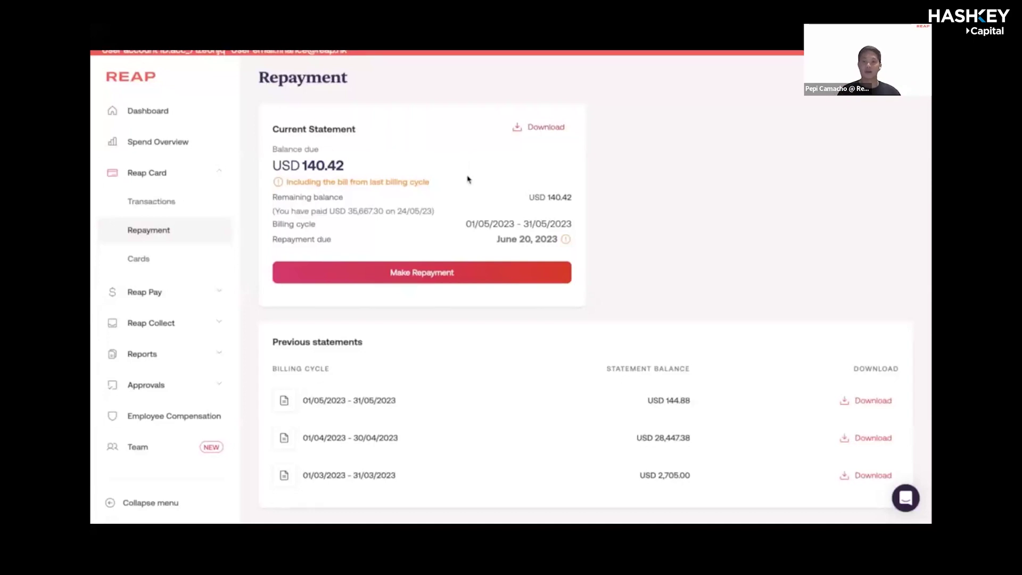
Highlight the current billing cycle dates, then go to the Cards page.
drag(466, 224, 575, 224)
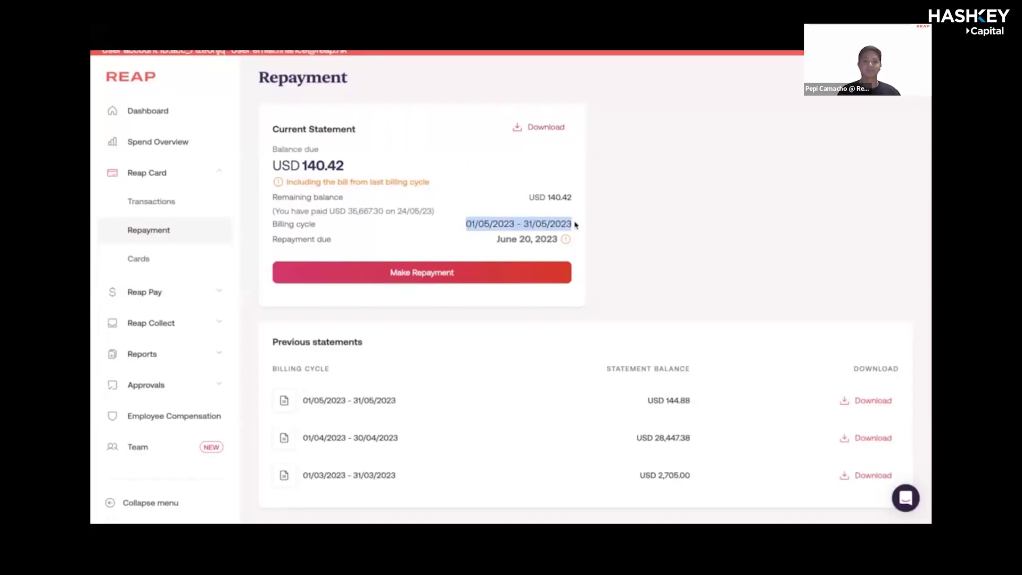
click(616, 217)
click(161, 269)
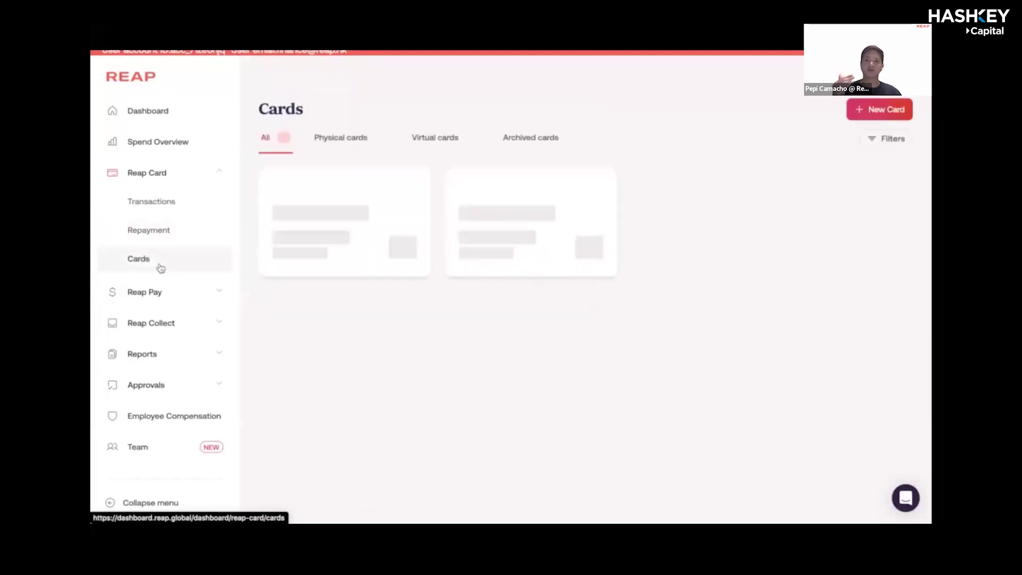
Browse the card grid, then bring up the New Card choice between physical and virtual cards.
scroll(442, 206, down, 4)
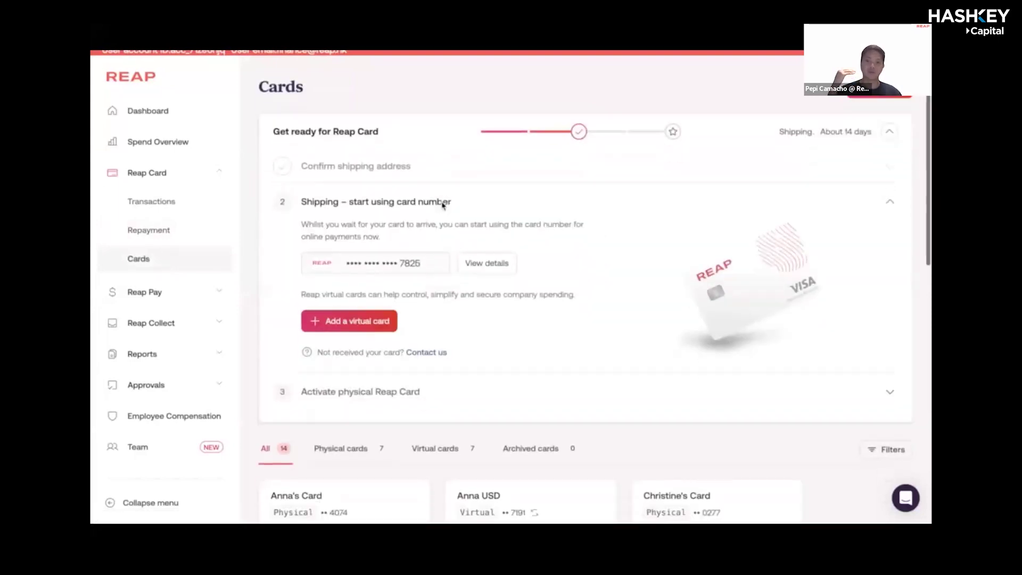
scroll(441, 206, down, 4)
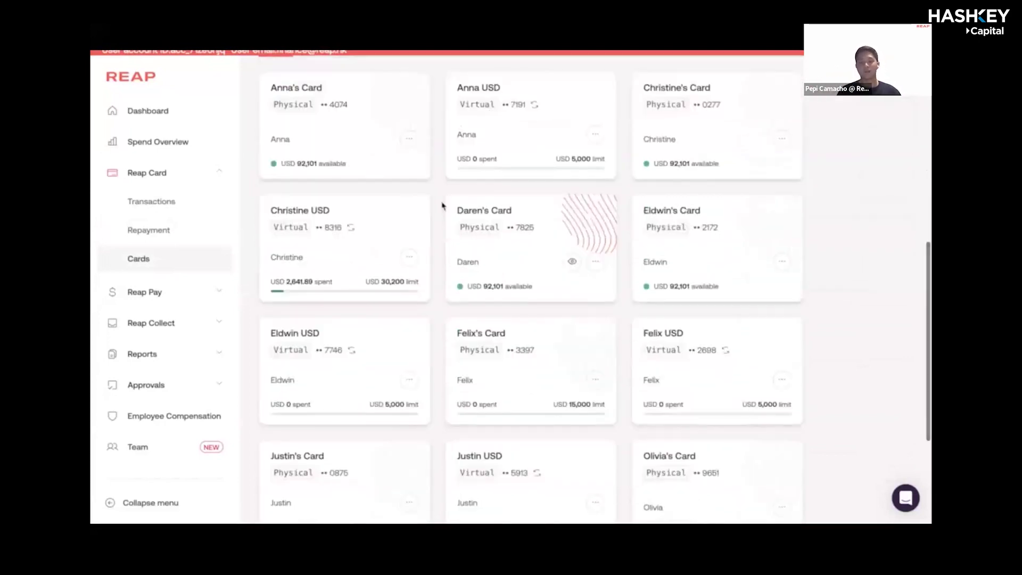
scroll(442, 206, down, 1)
scroll(442, 206, down, 1)
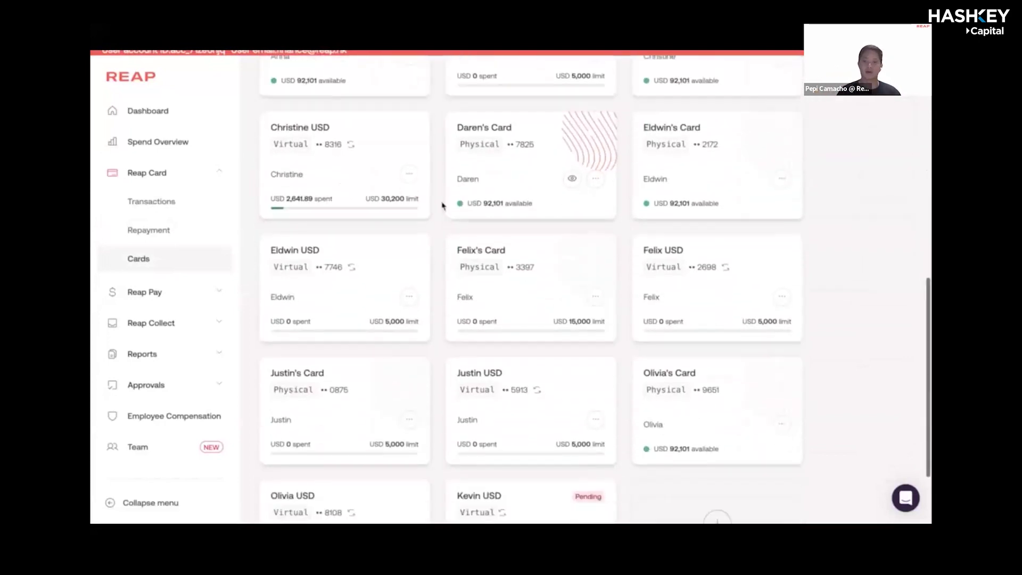
scroll(442, 206, down, 1)
scroll(442, 206, down, 1)
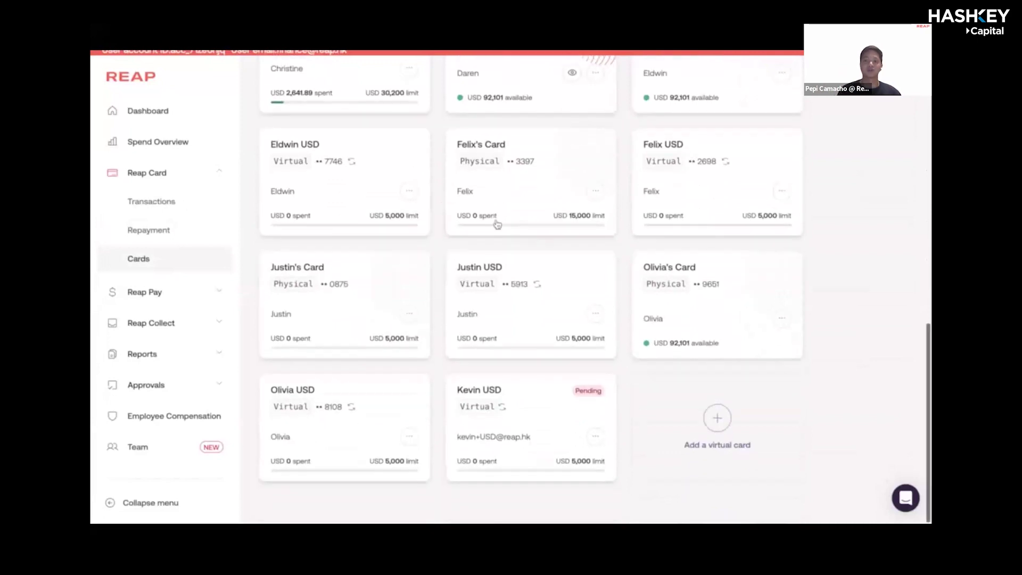
scroll(497, 224, up, 10)
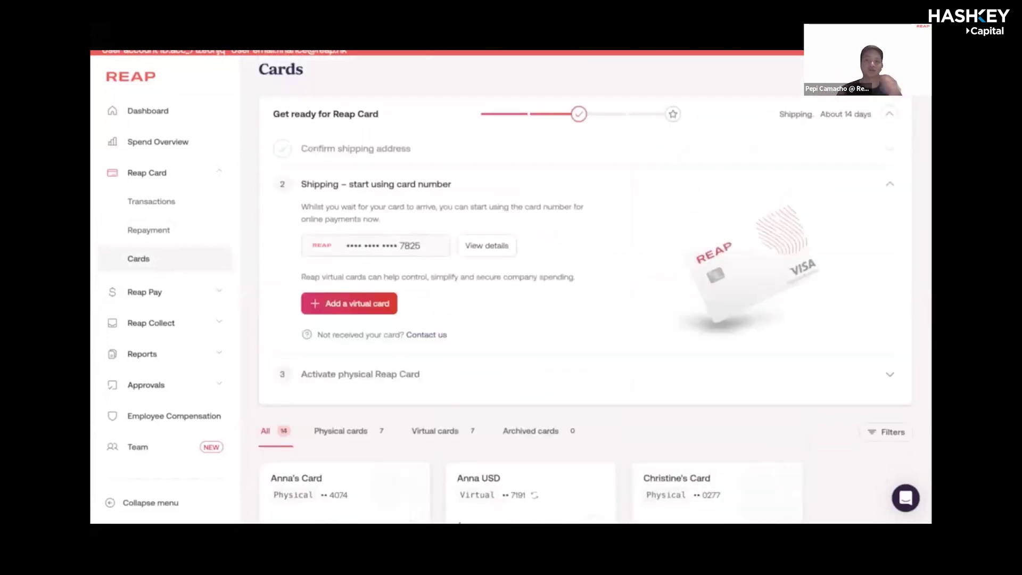
click(873, 69)
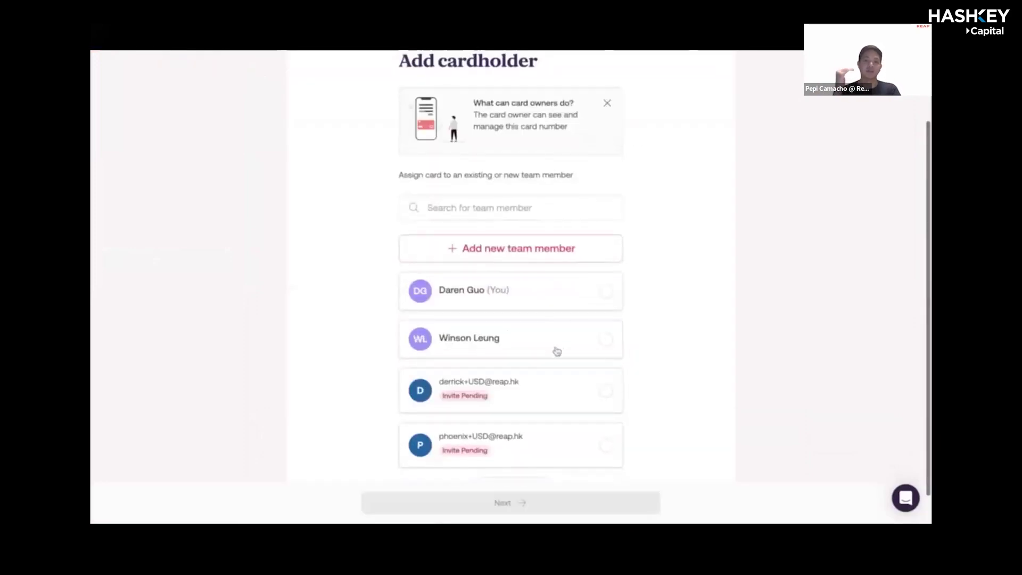
scroll(554, 351, down, 1)
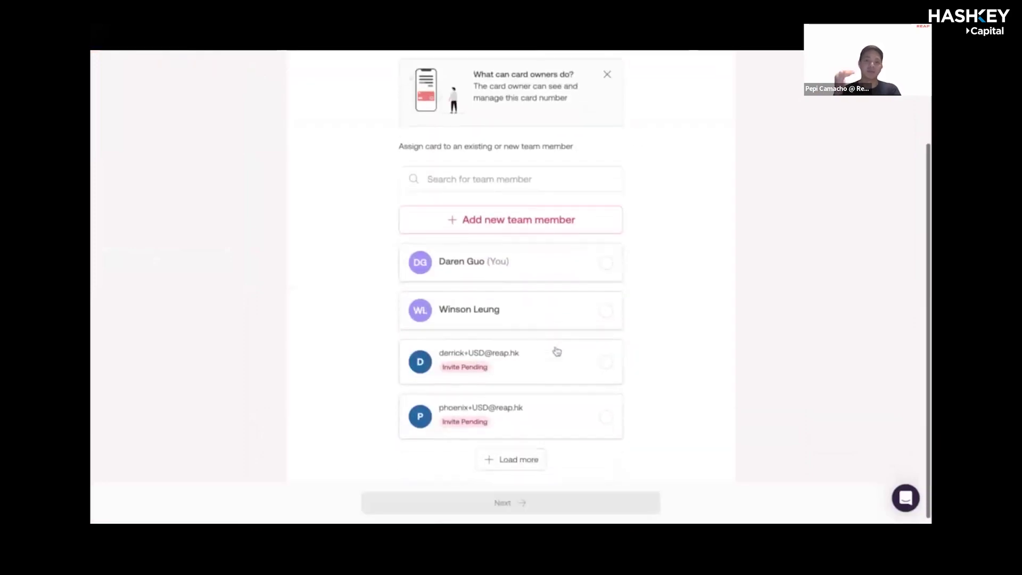
Assign the new virtual card to yourself and enter the card title 'Salary'.
click(500, 265)
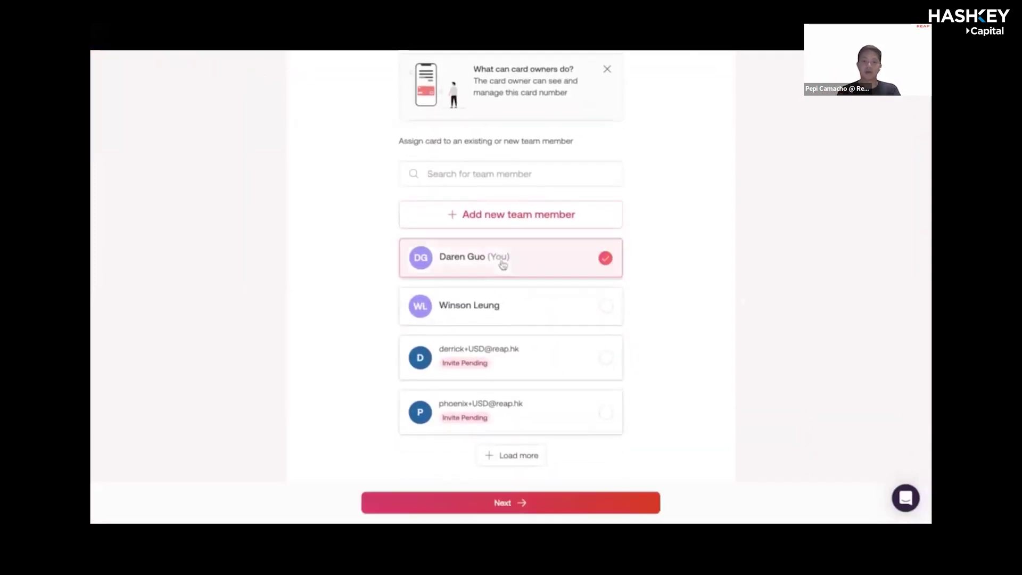
click(508, 501)
click(479, 290)
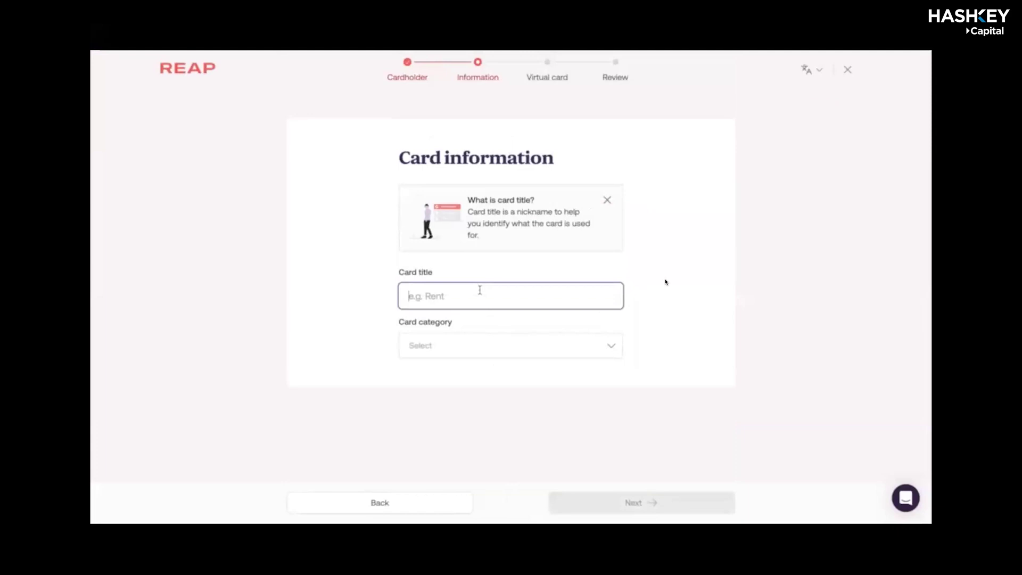
text(Sala)
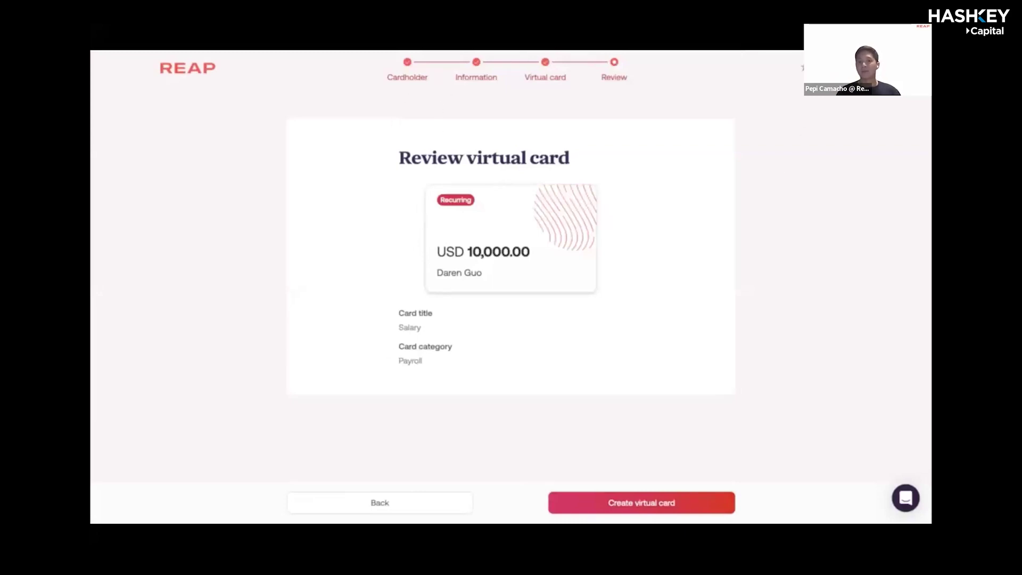
mouse_move(589, 495)
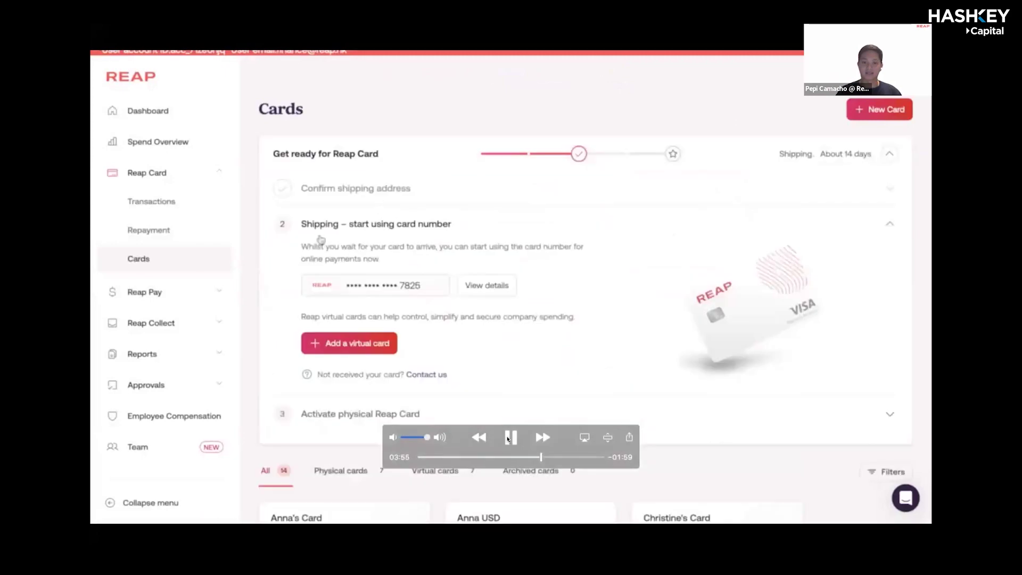
click(510, 437)
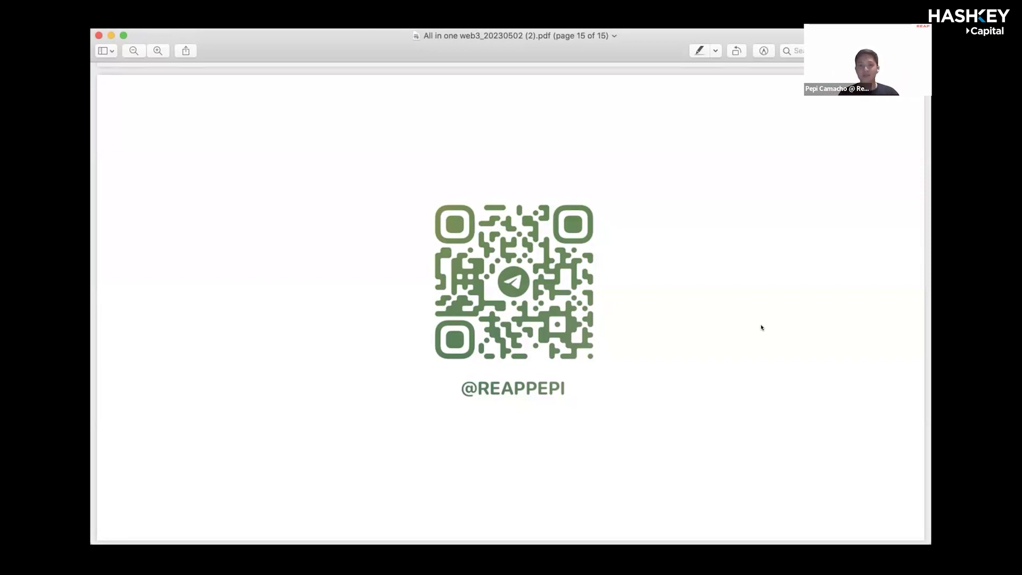
Jump to page 1 of the deck, then scroll to the page 3 'Our Clients' logo slide.
scroll(761, 327, up, 3)
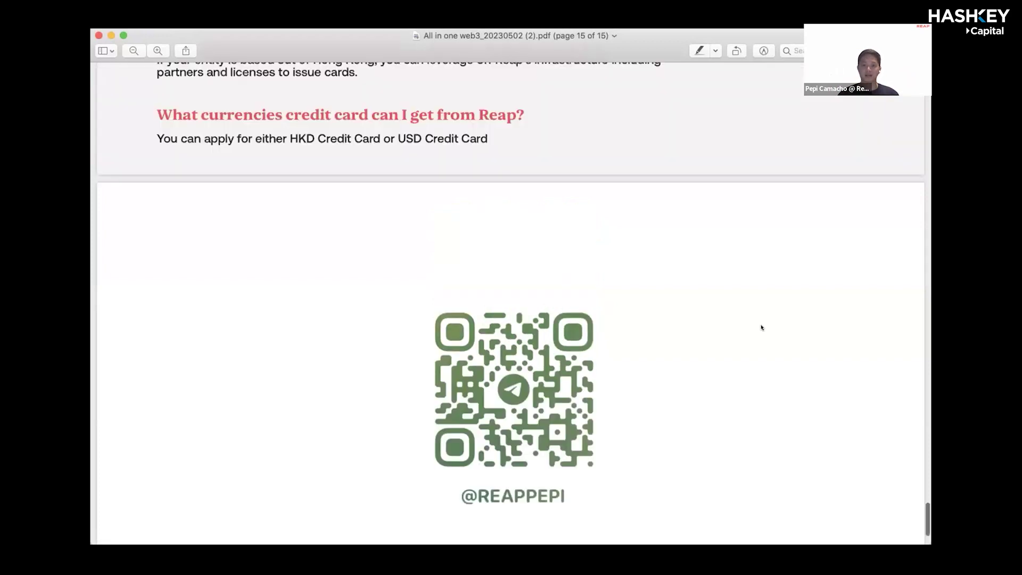
scroll(761, 328, up, 10)
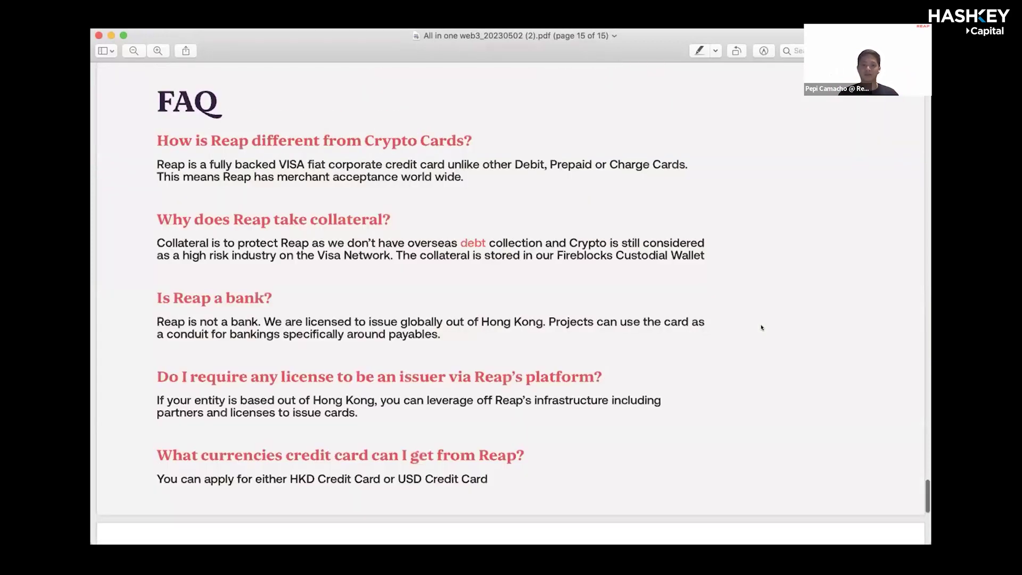
key(Home)
scroll(761, 328, down, 15)
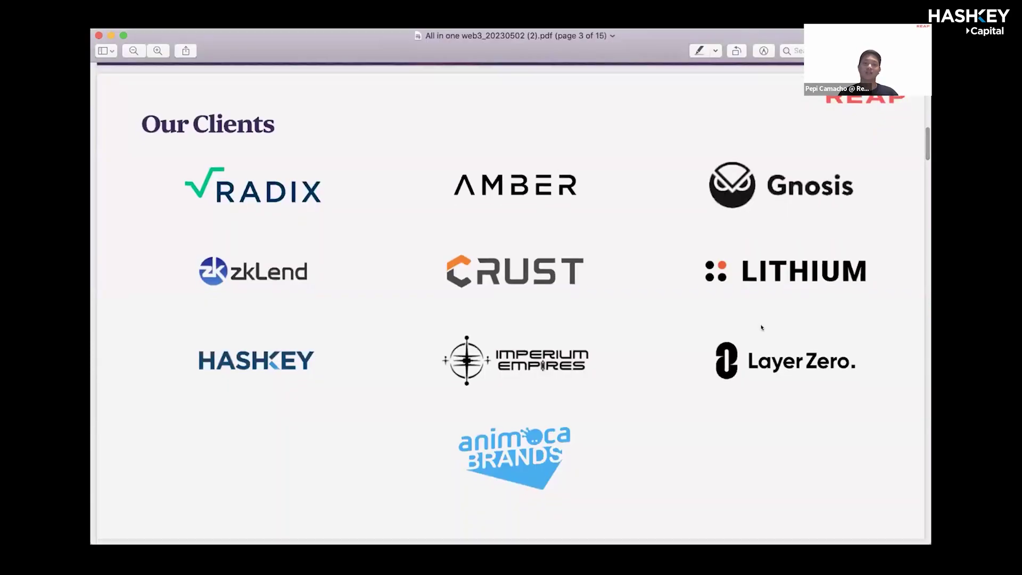